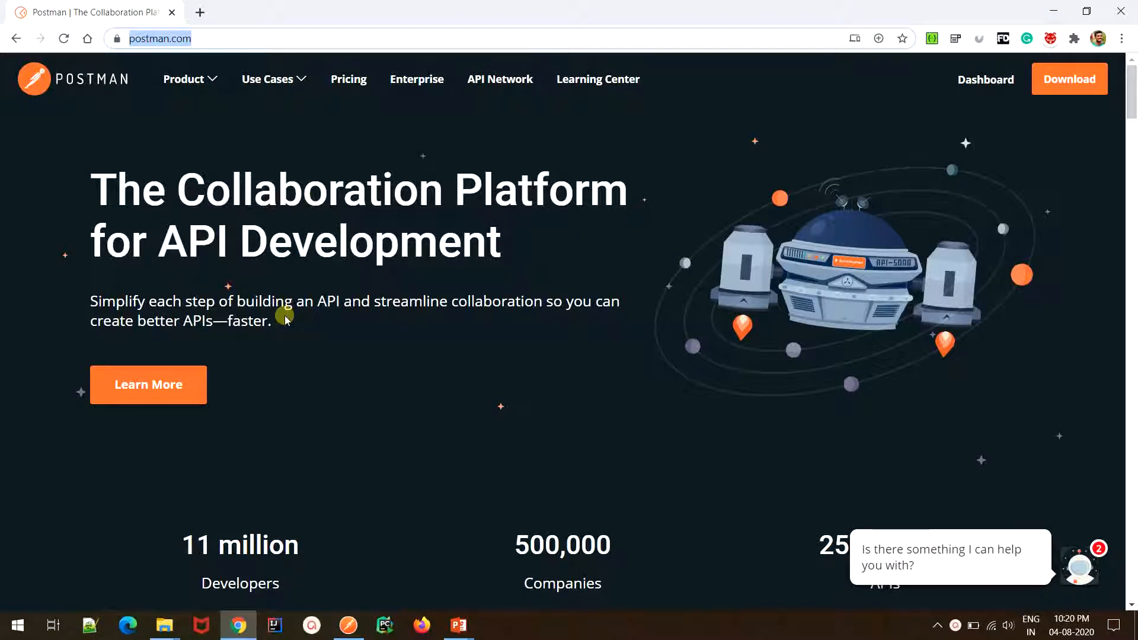
Step: Open the Postman API documentation from the Resources links at the end of the Postman home page in a new tab
scroll(348, 466, down, 15)
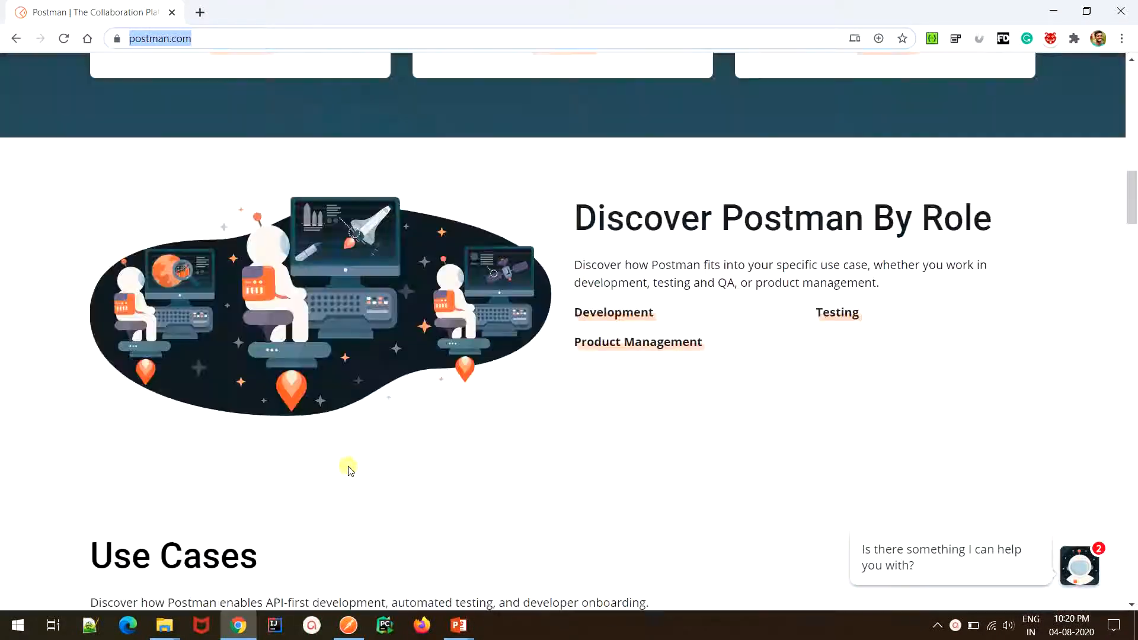
scroll(349, 470, down, 15)
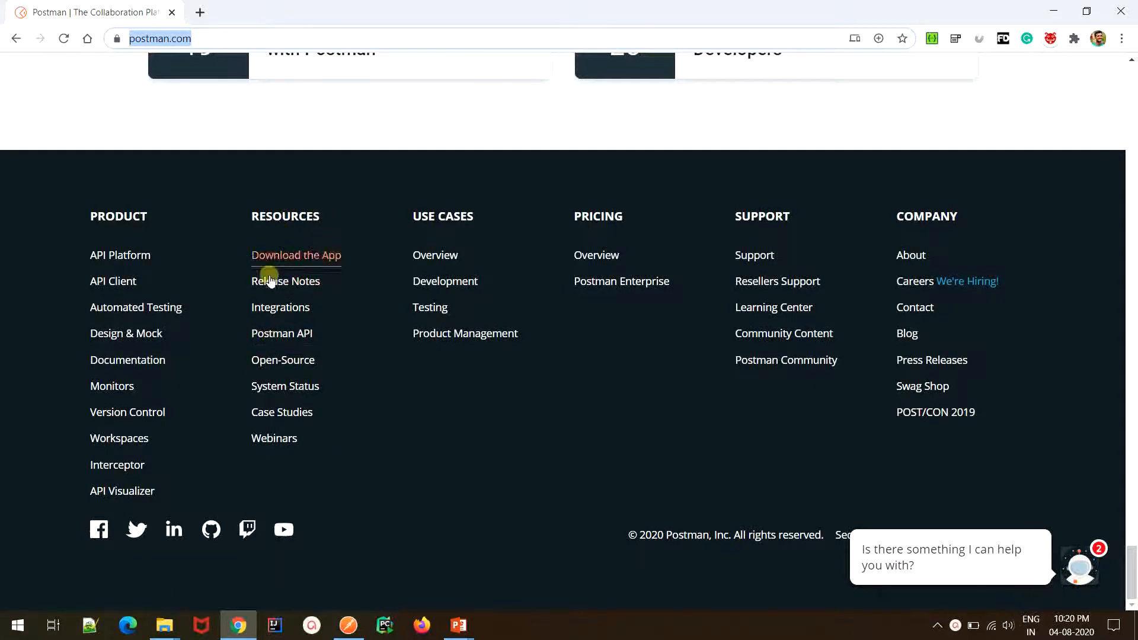
click(279, 344)
middle_click(280, 344)
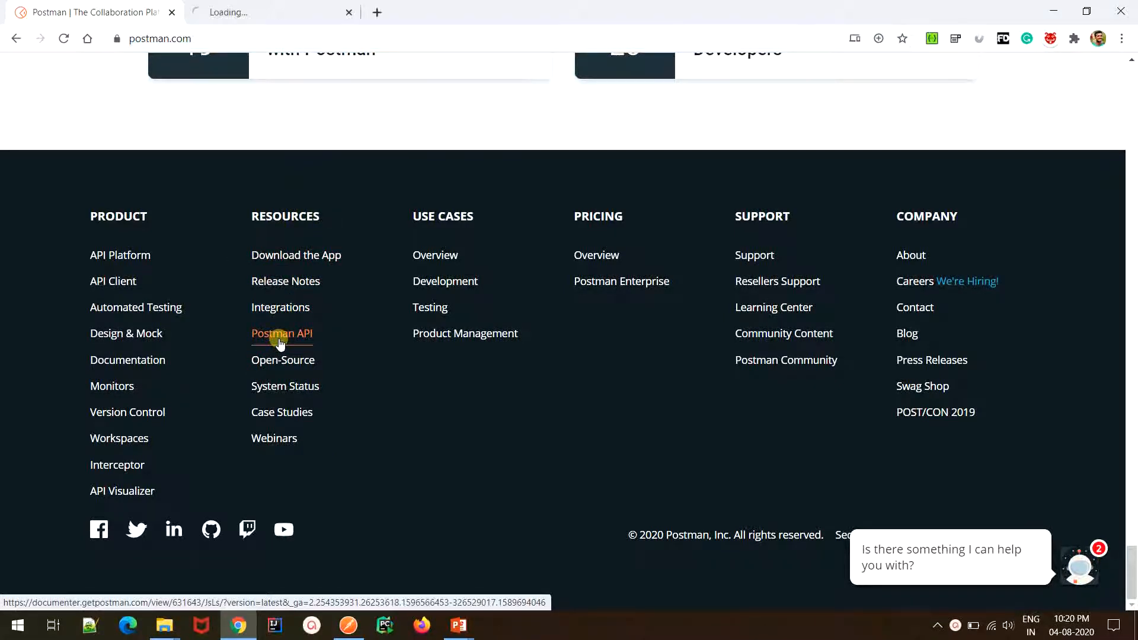
click(269, 22)
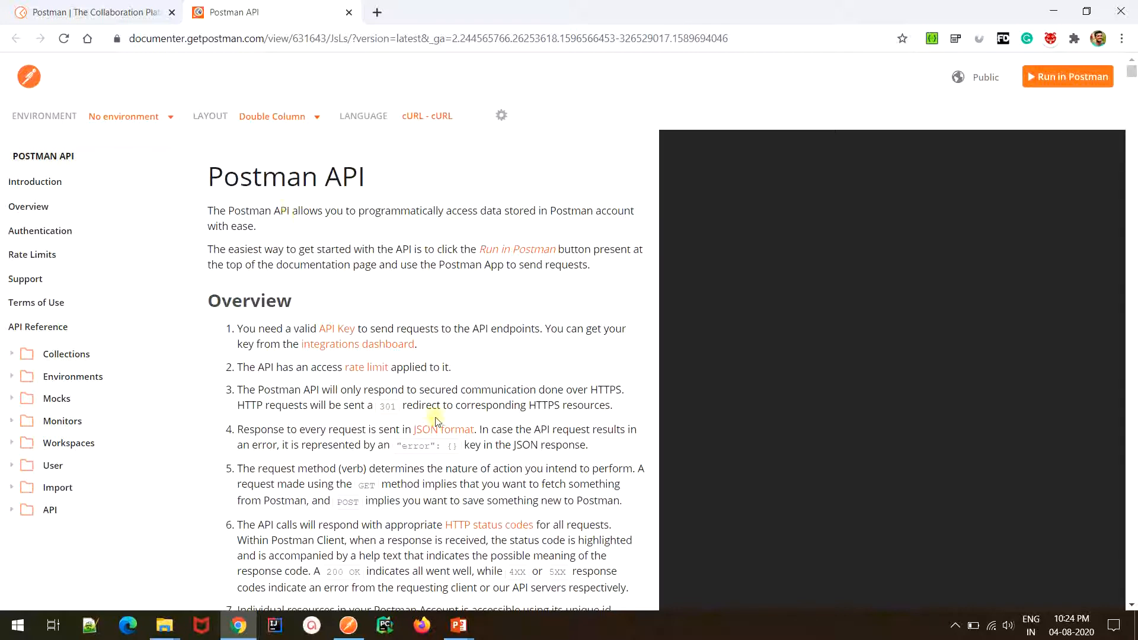
click(348, 625)
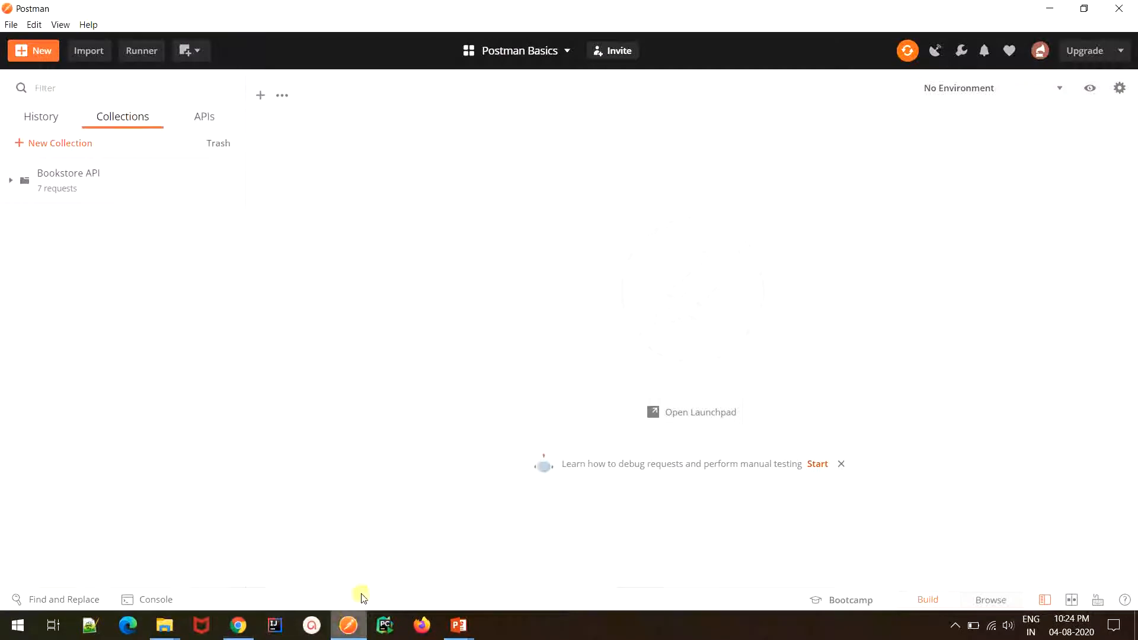
key(alt+Tab)
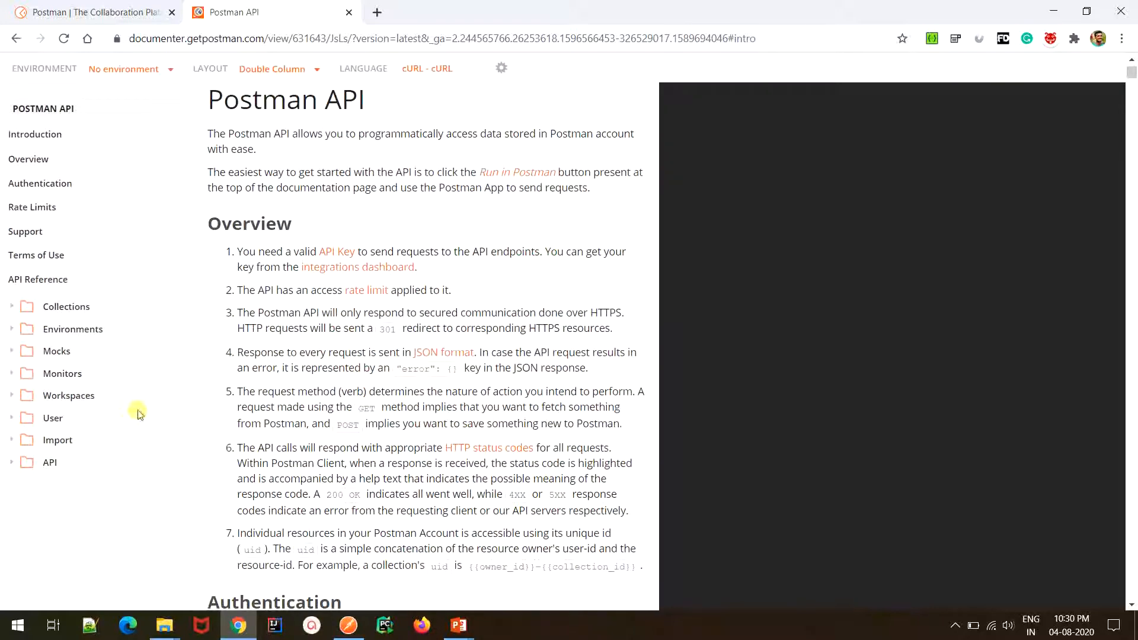
Step: Examine the All workspaces endpoint in the Workspaces section, including its URL, description and API key requirement
click(11, 395)
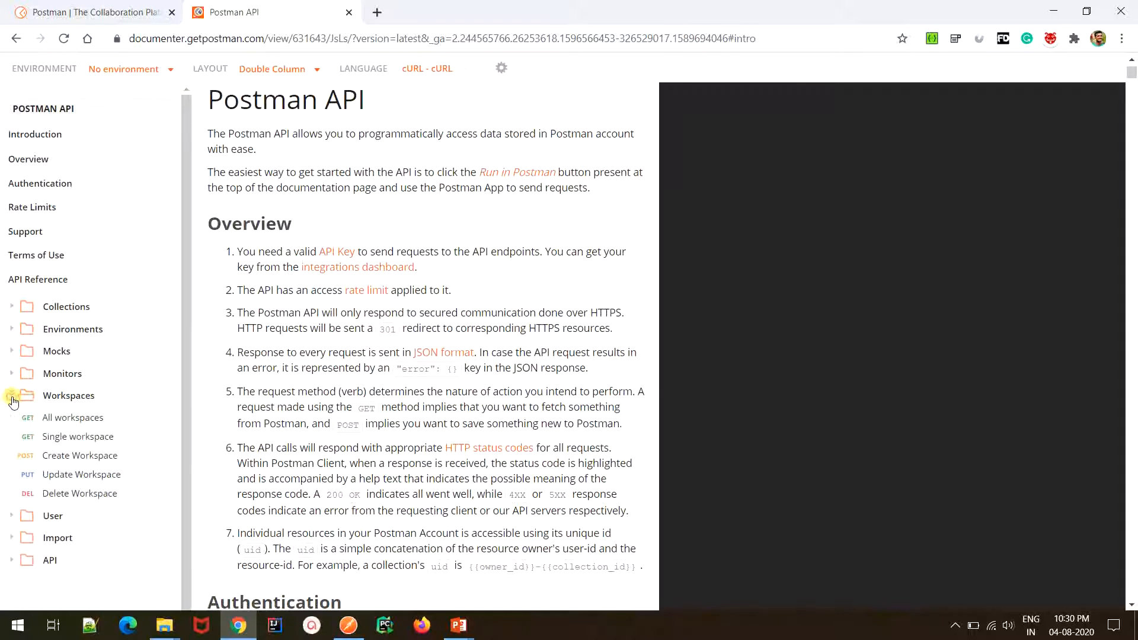
click(74, 418)
drag(391, 149, 215, 152)
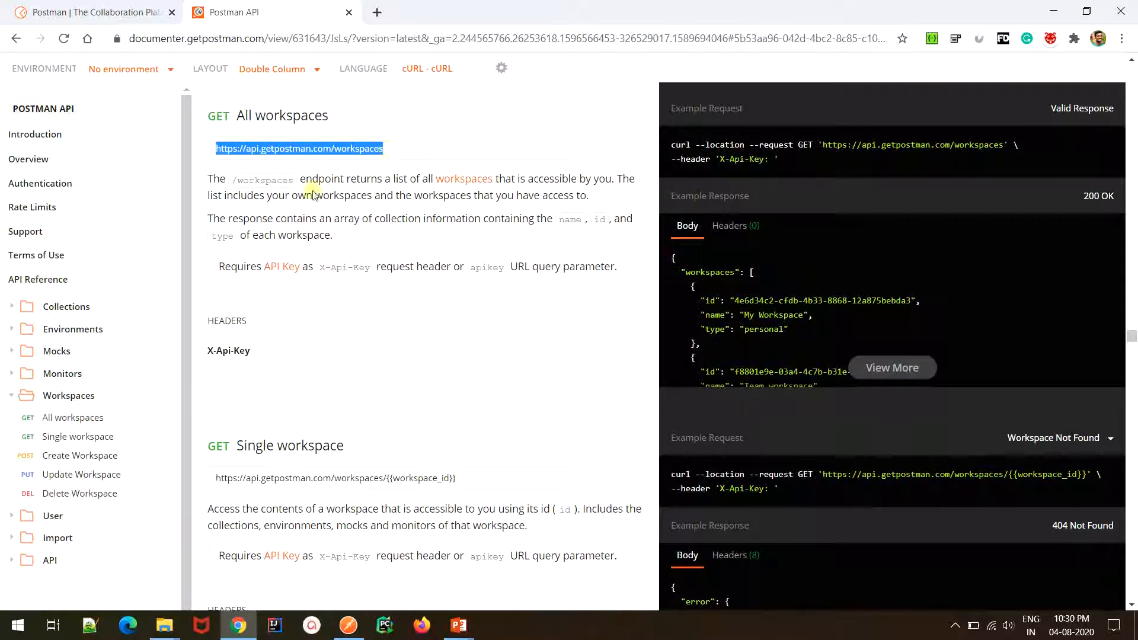
drag(319, 180, 607, 186)
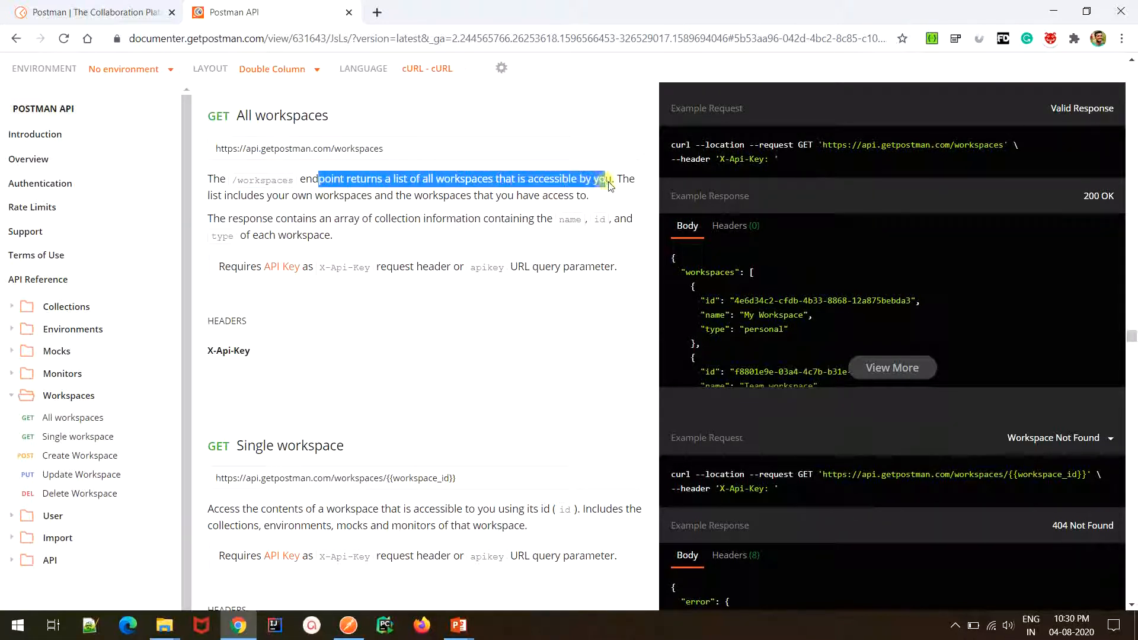
click(520, 209)
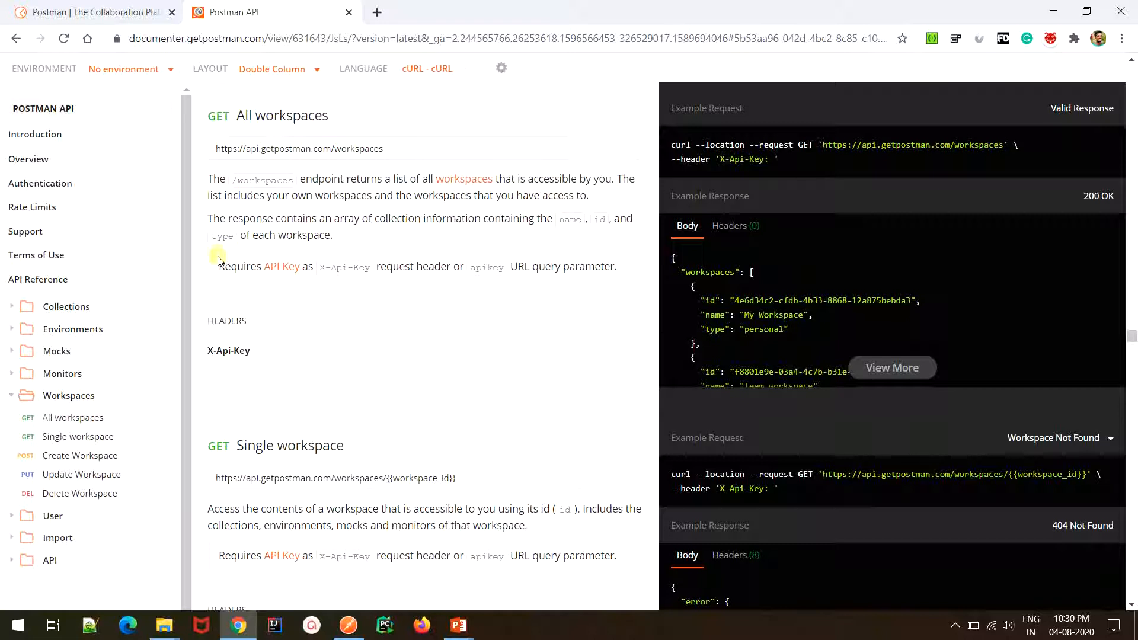
mouse_move(219, 261)
mouse_down()
mouse_move(282, 279)
mouse_move(226, 279)
mouse_move(213, 263)
mouse_up()
click(955, 625)
click(948, 574)
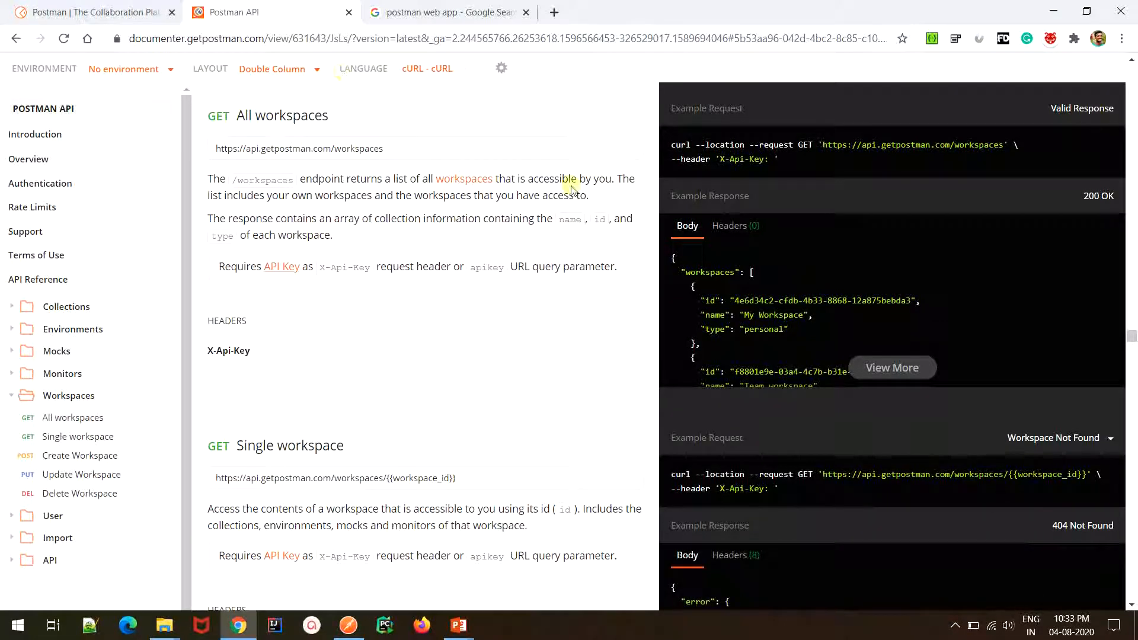
Step: Open the Postman Dashboard from the "postman web app" search results in a new tab and switch to it
click(488, 6)
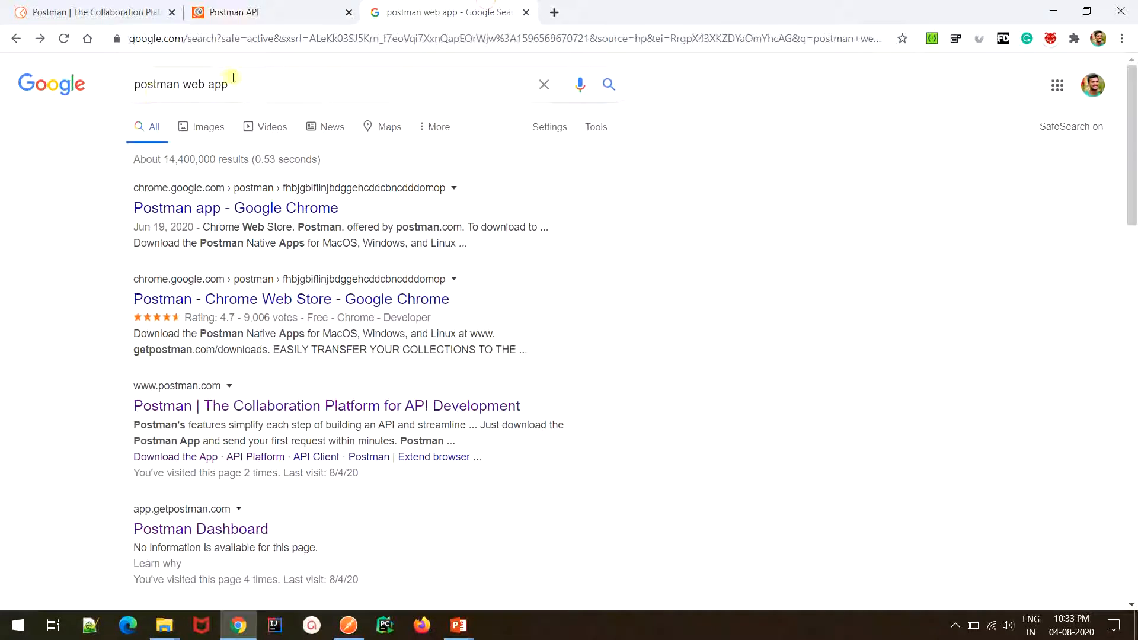
drag(229, 84, 116, 85)
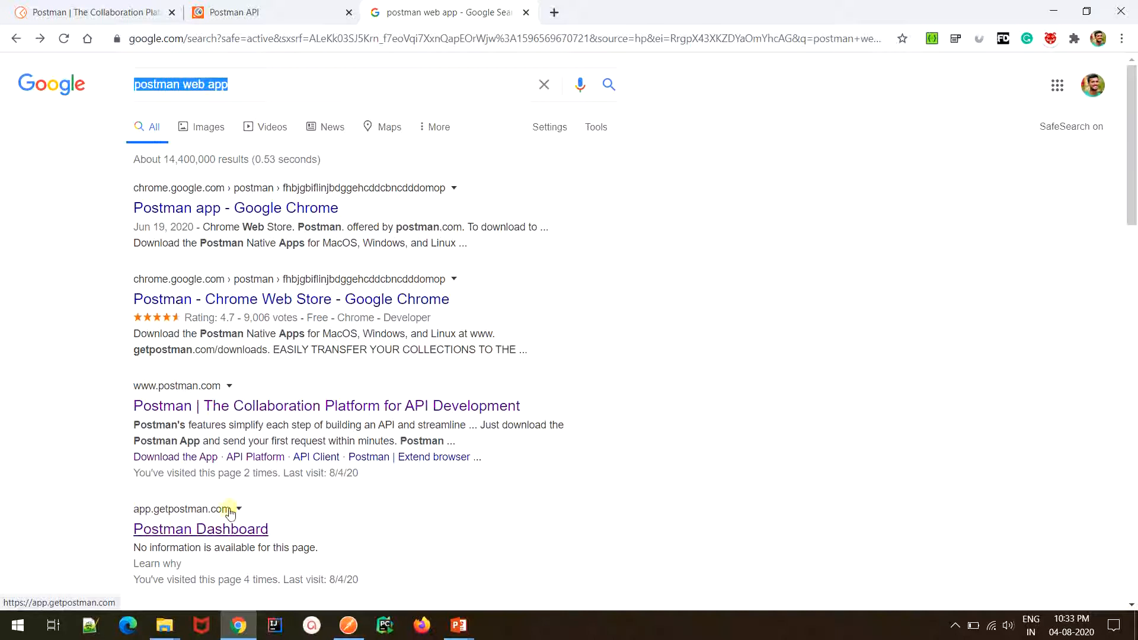
middle_click(206, 534)
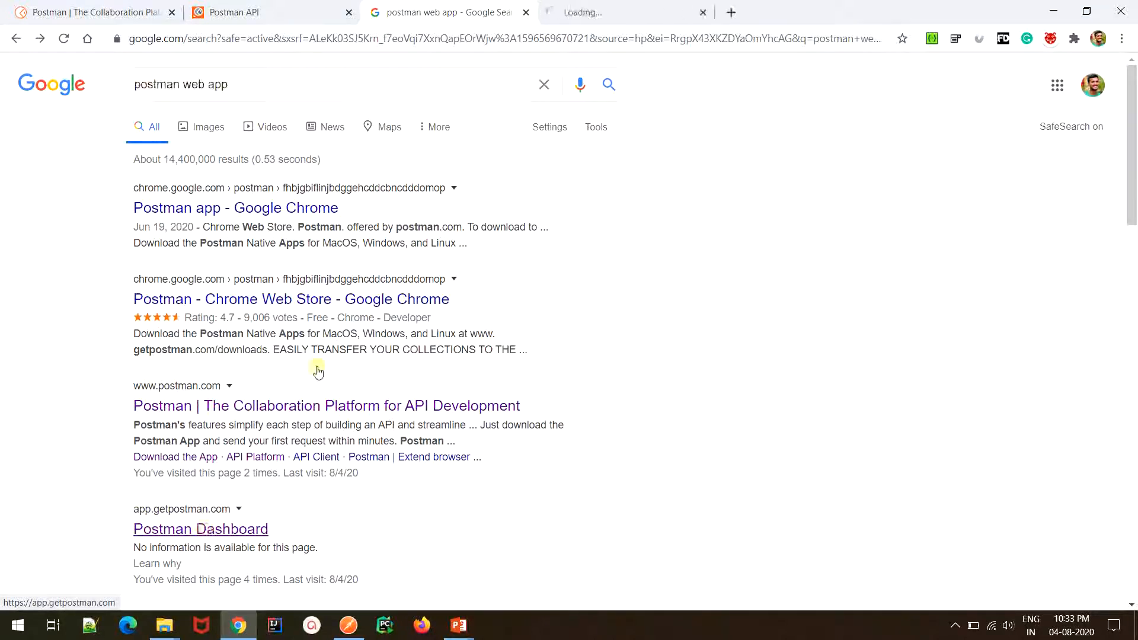
click(568, 18)
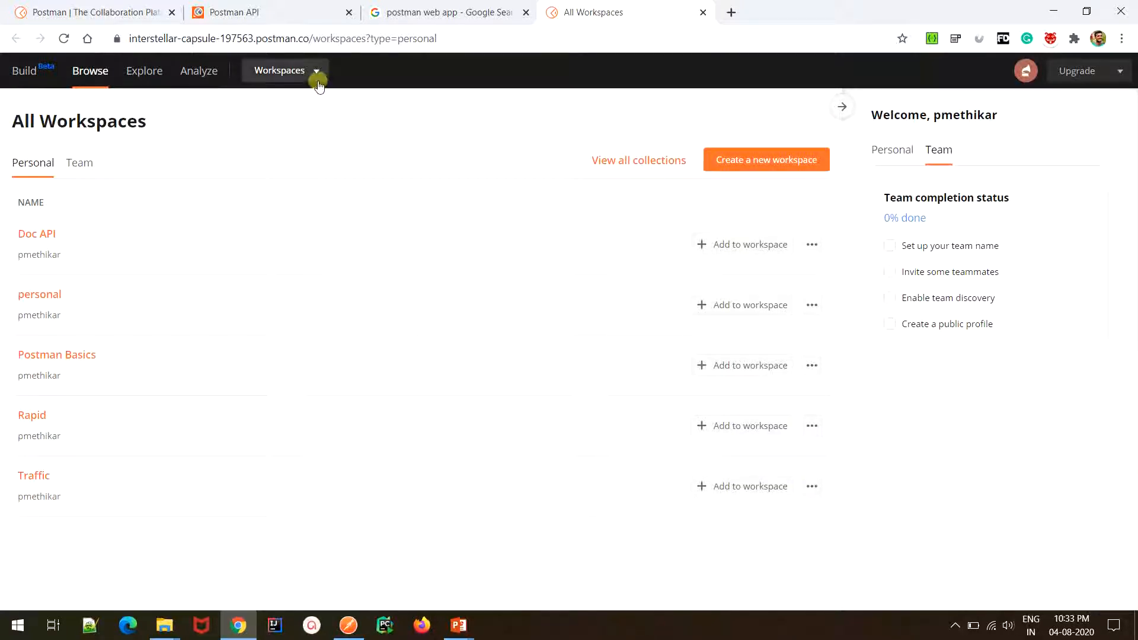
Step: Open the Postman Basics workspace and browse the integrations available for it
click(295, 80)
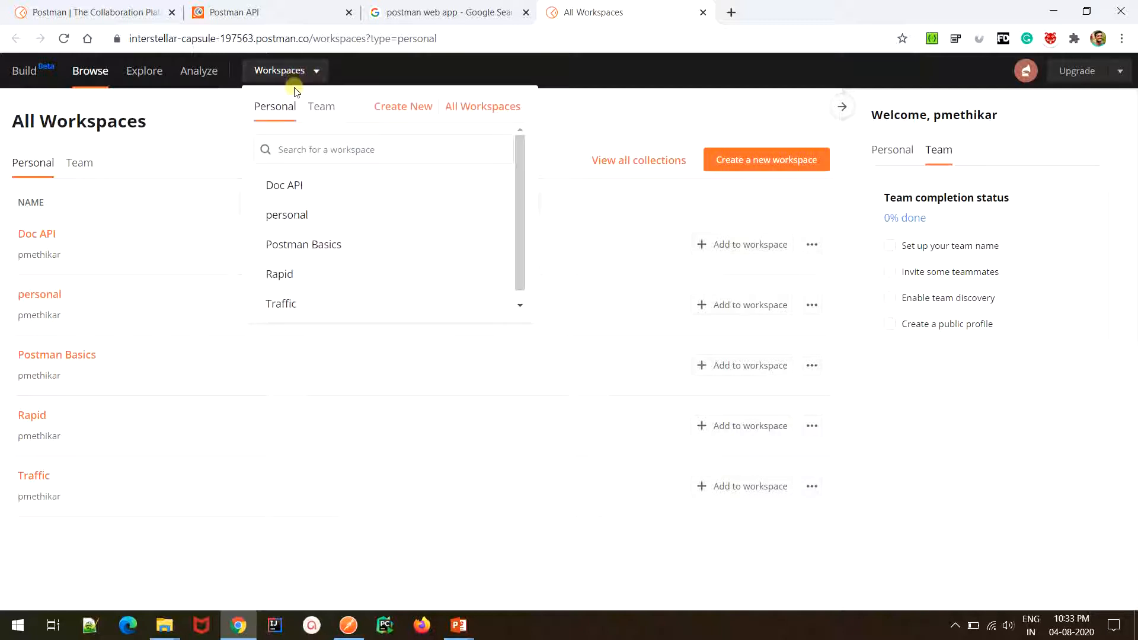
click(293, 244)
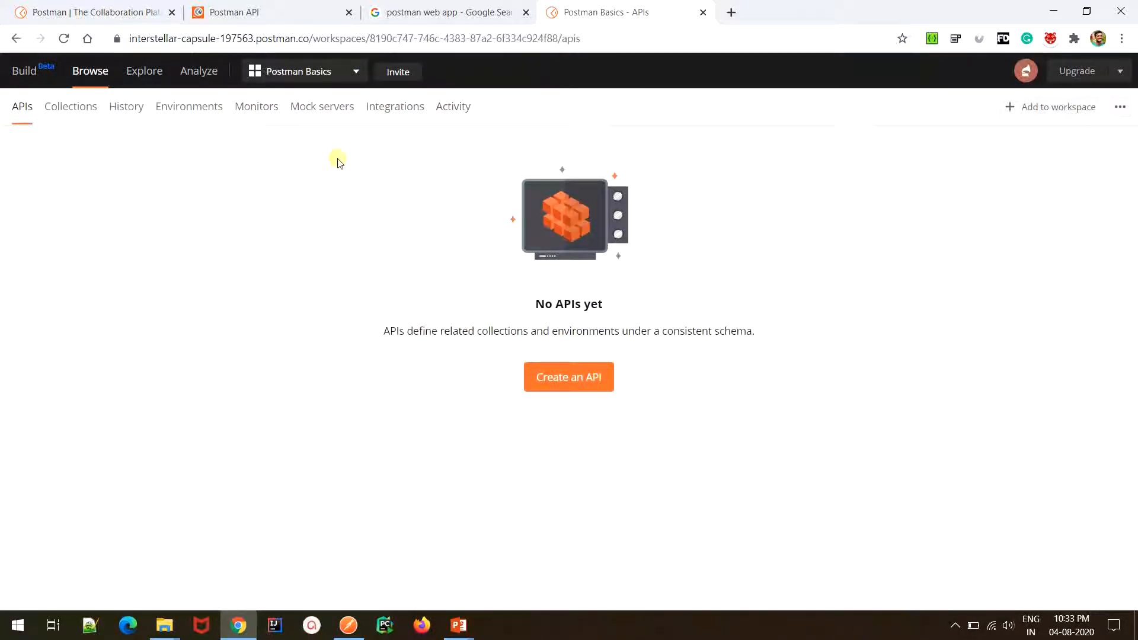
click(397, 113)
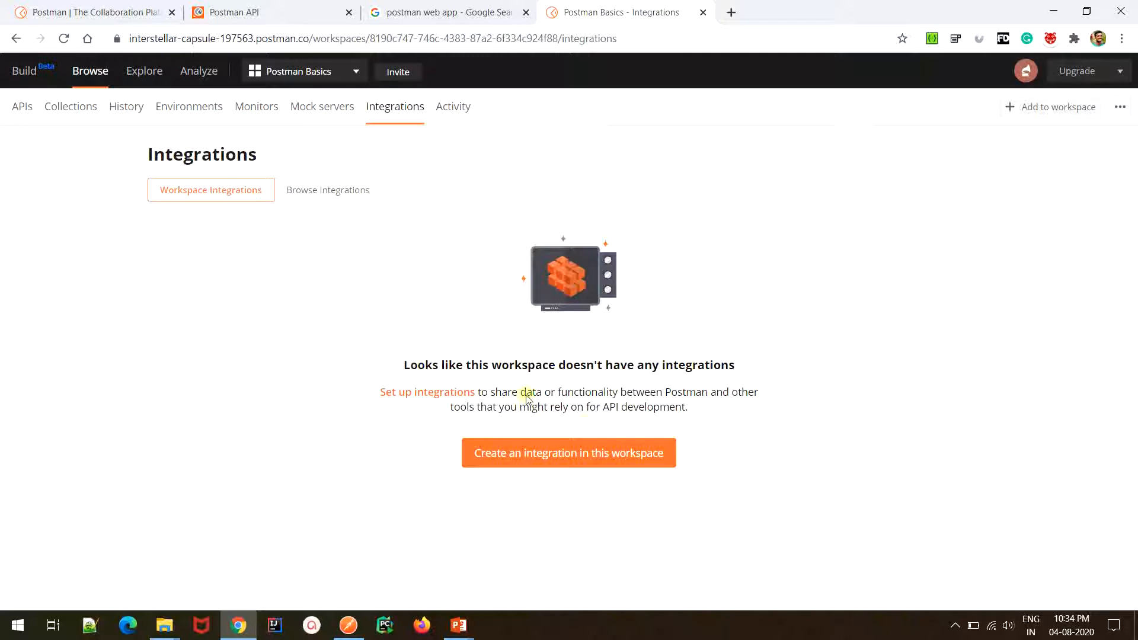
click(318, 191)
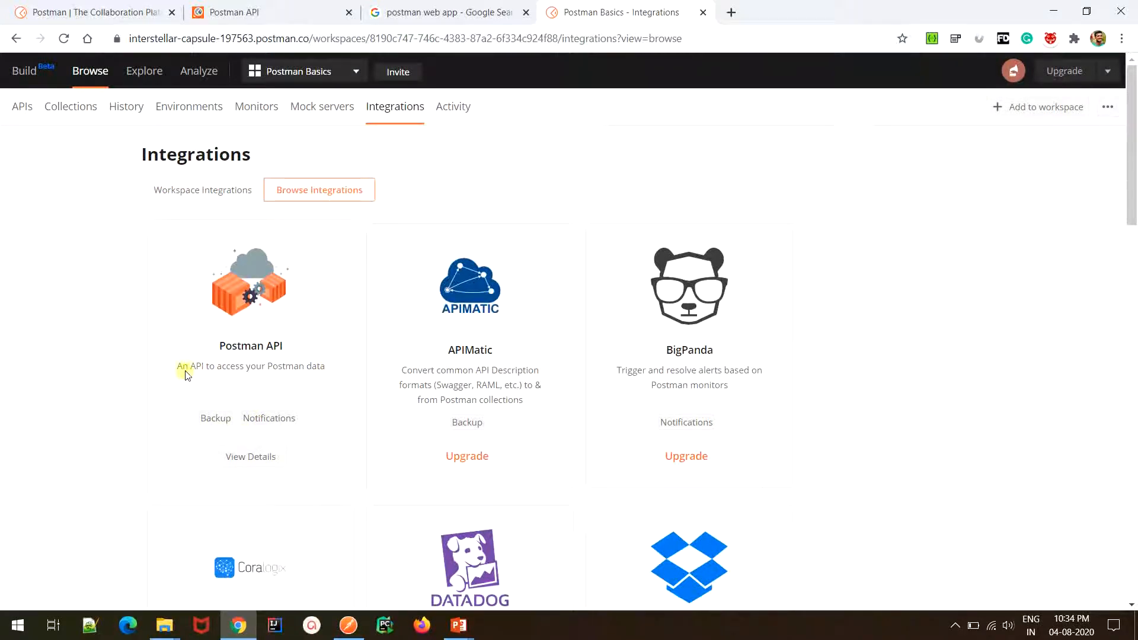
Step: Read the Postman API integration's description and view its details
drag(182, 366, 321, 369)
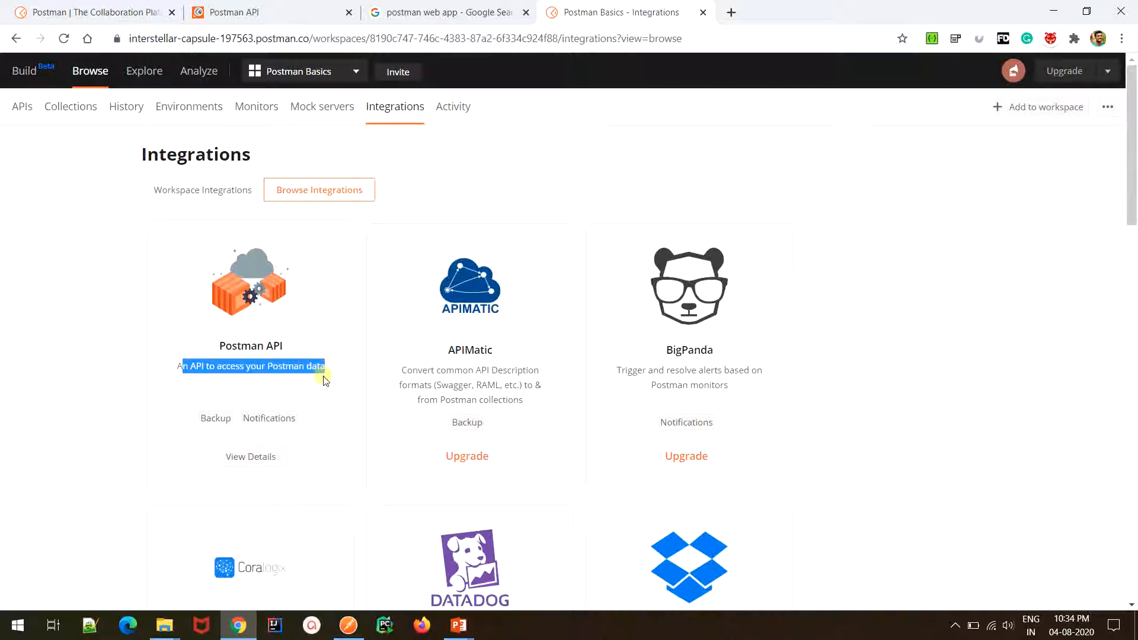
click(323, 377)
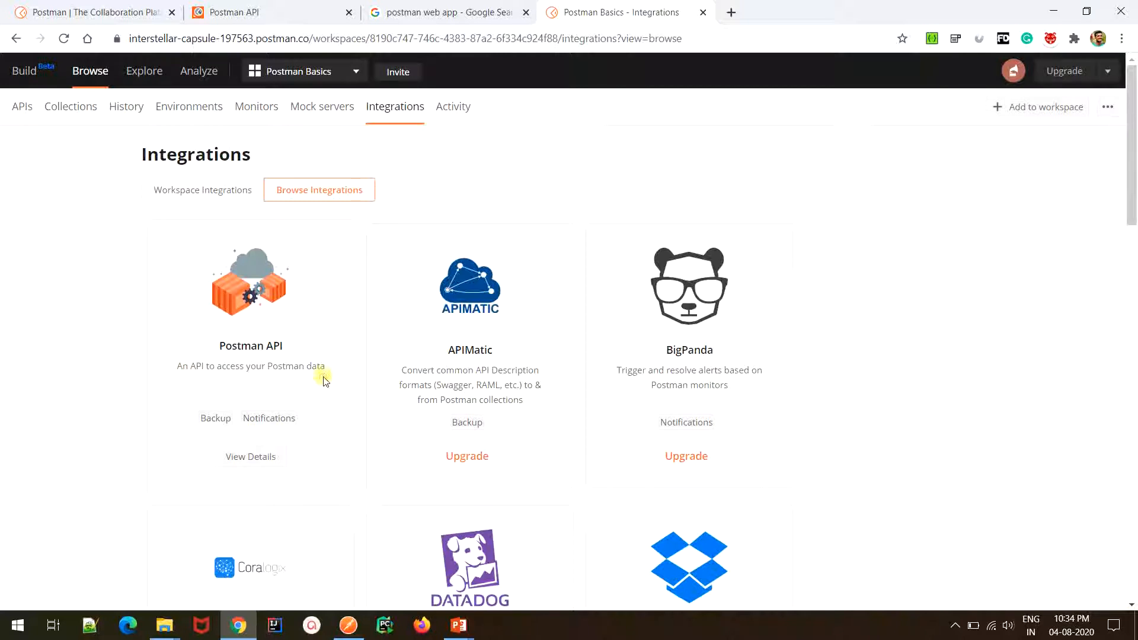
click(255, 462)
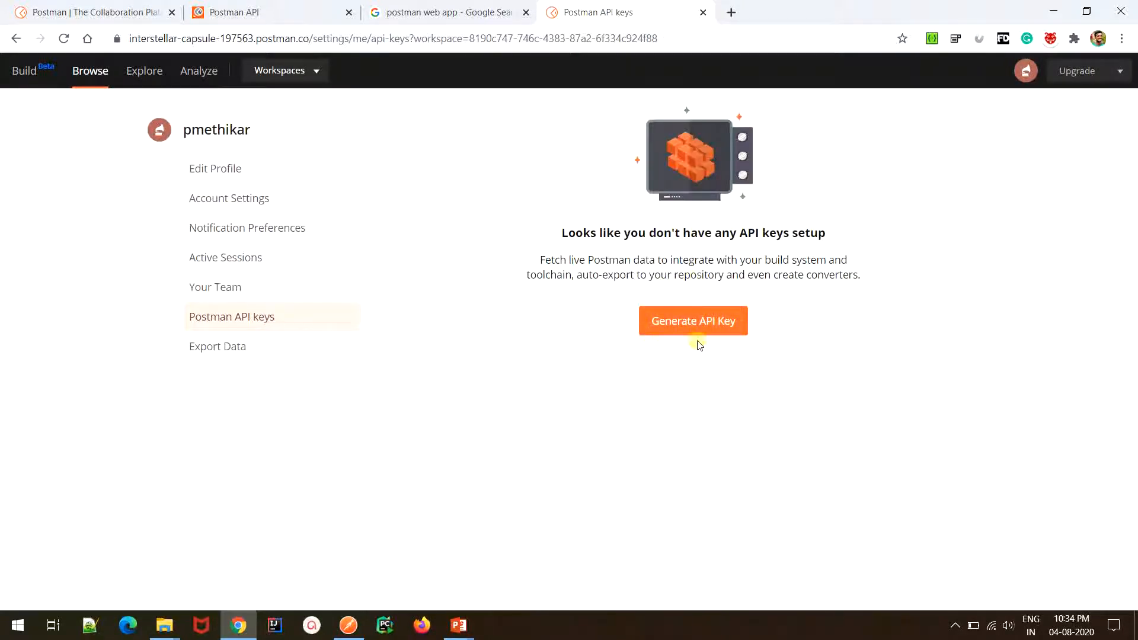
Step: Generate a Postman API key named Postman-Basics-Key
click(707, 334)
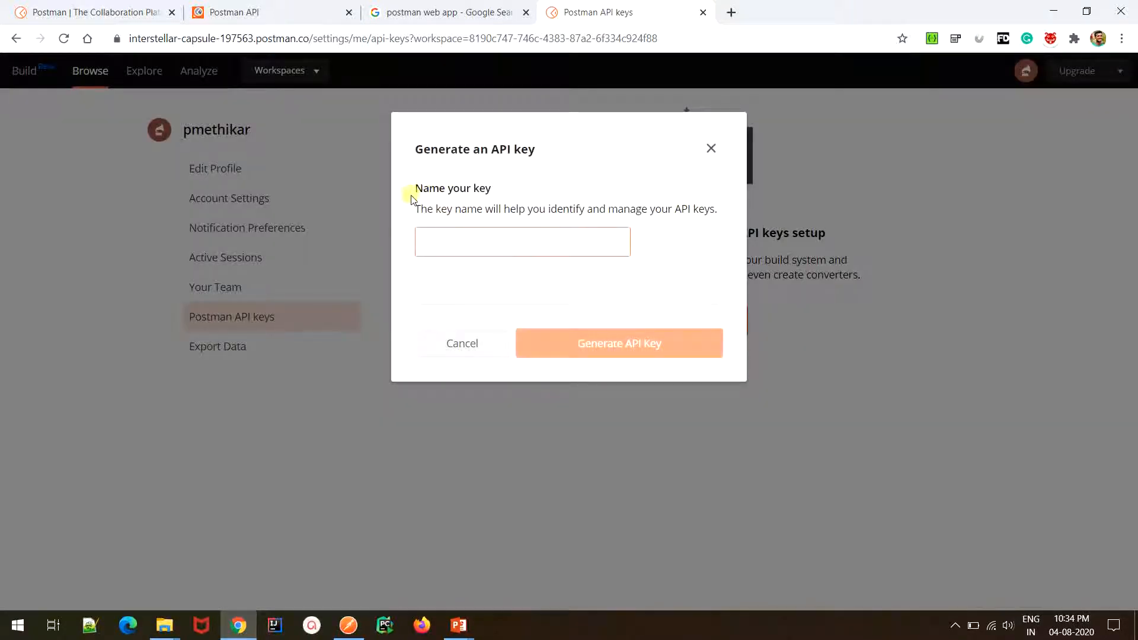
drag(412, 188, 504, 196)
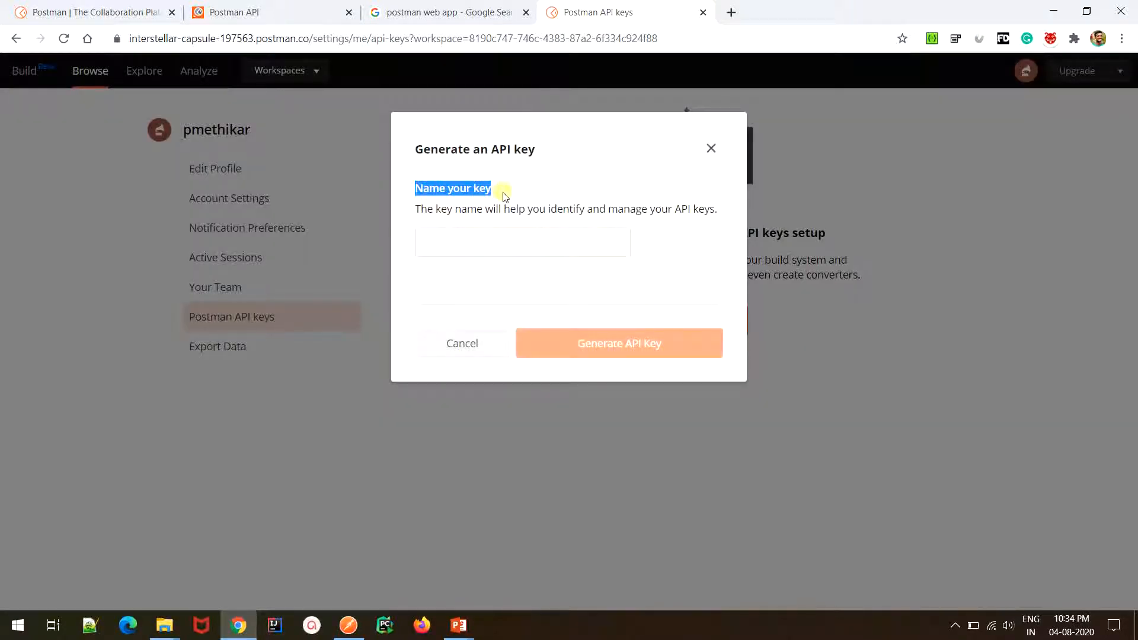
click(482, 241)
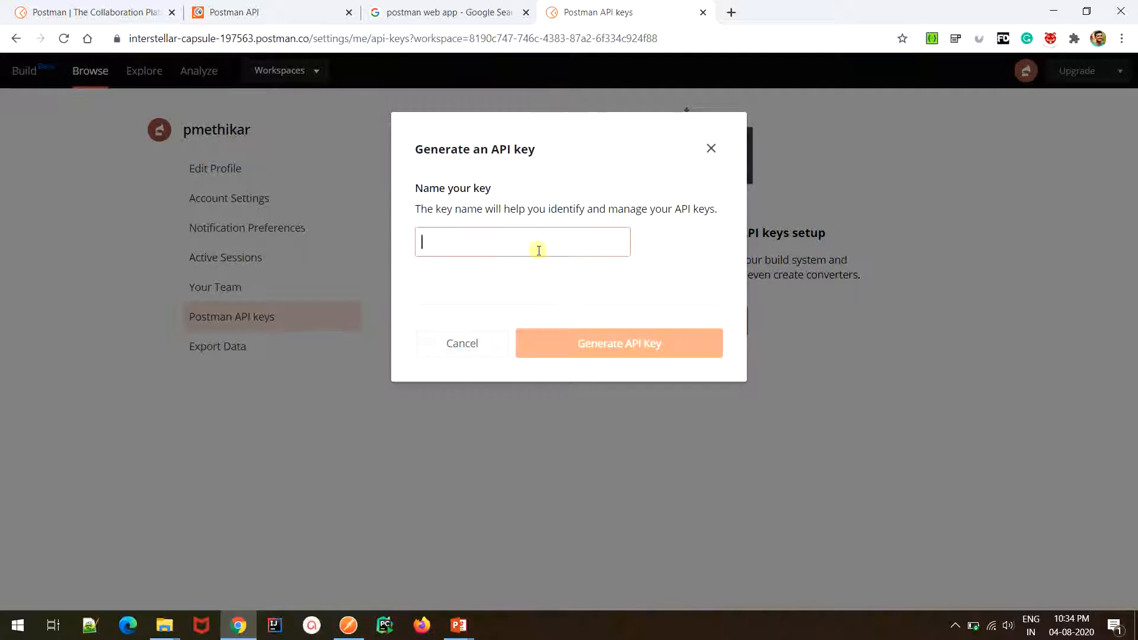
text(Postman-Basics-Key)
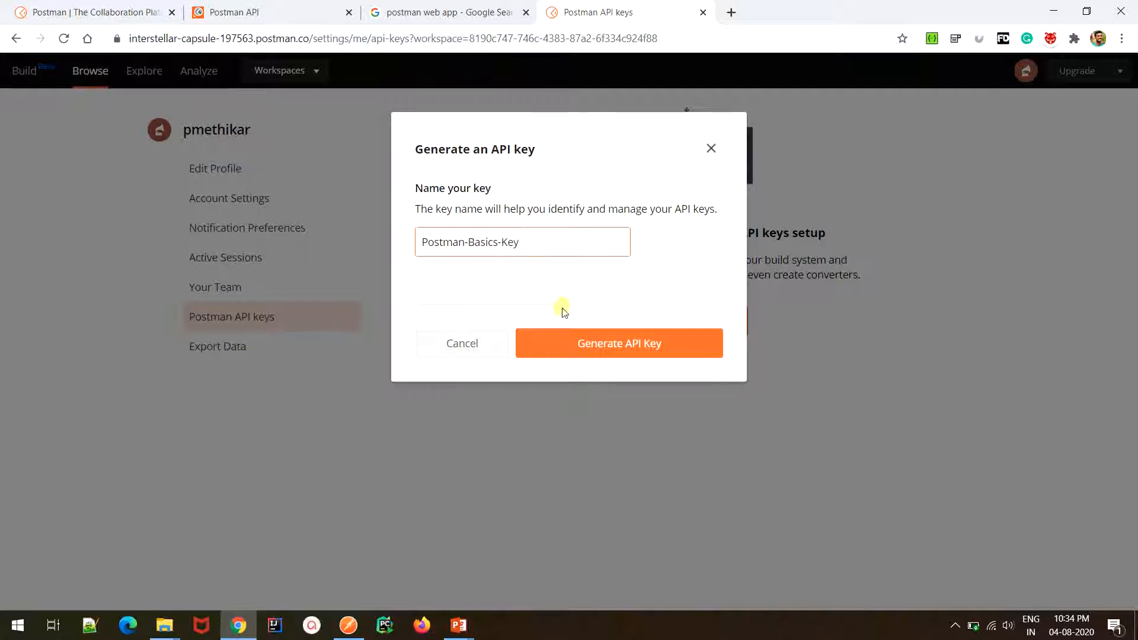
click(572, 350)
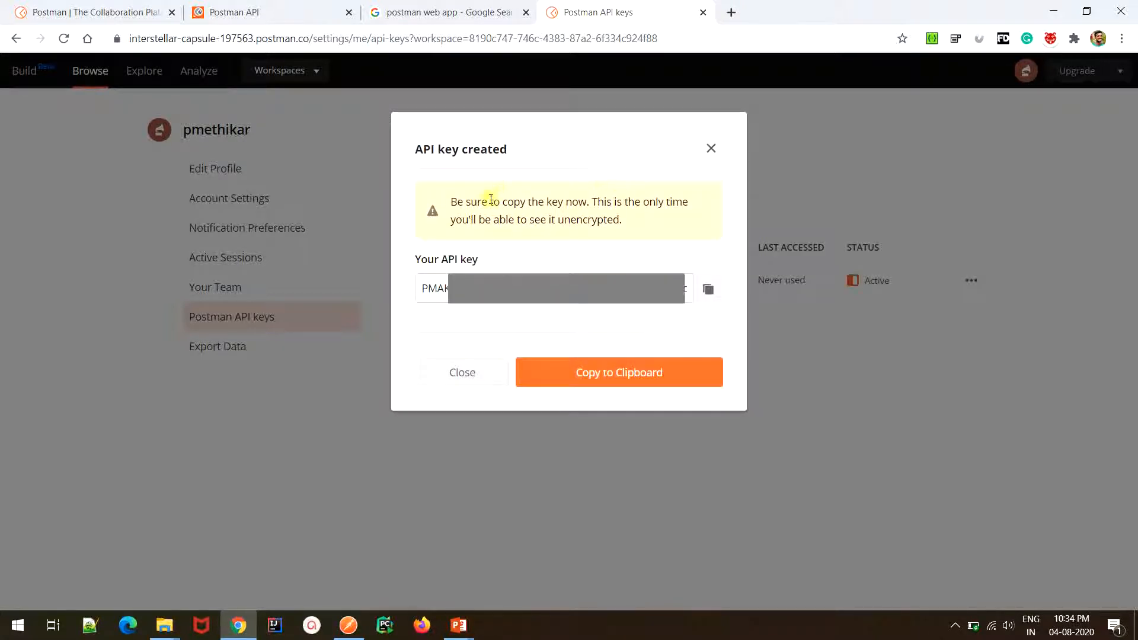
Step: Read the notice about saving the key, copy the generated API key to the clipboard and close the dialog
drag(454, 202, 611, 226)
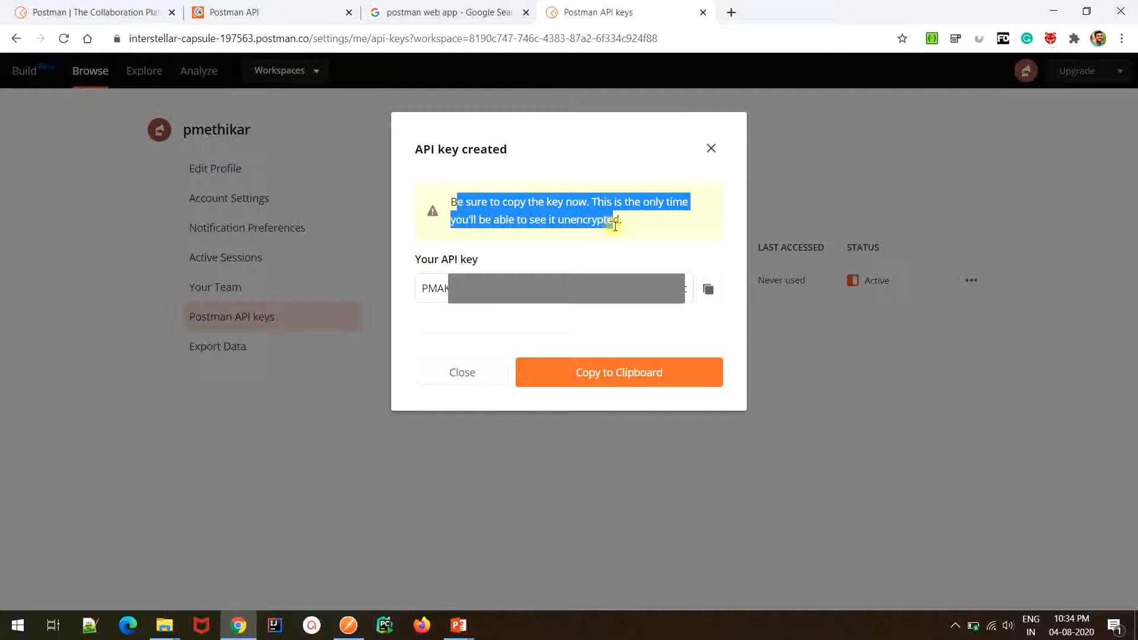
click(627, 229)
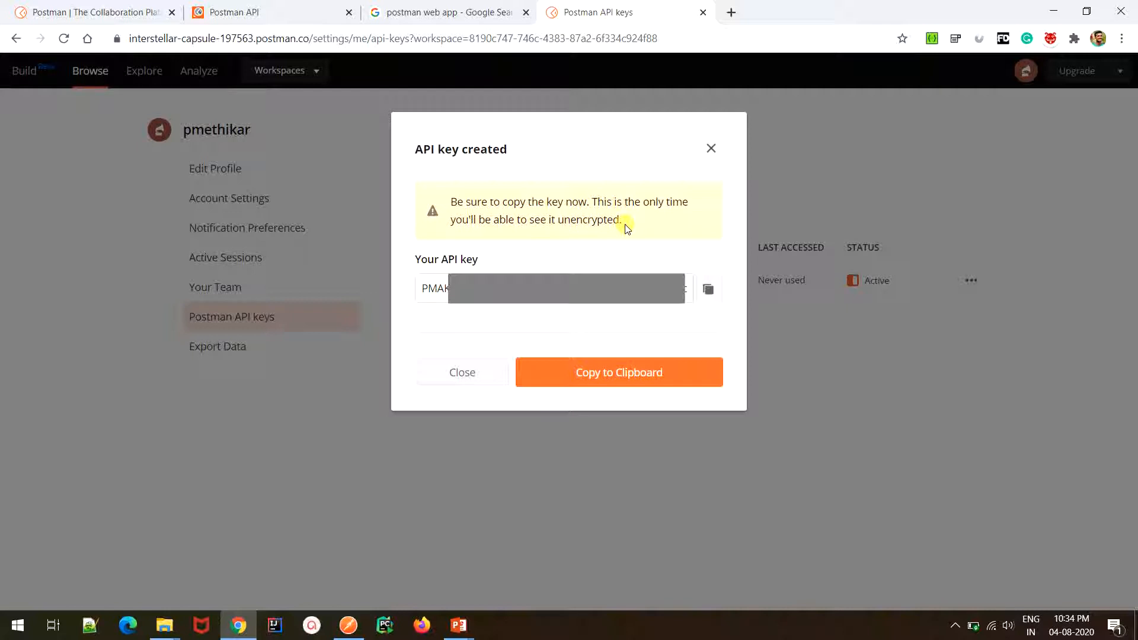
click(710, 290)
click(709, 290)
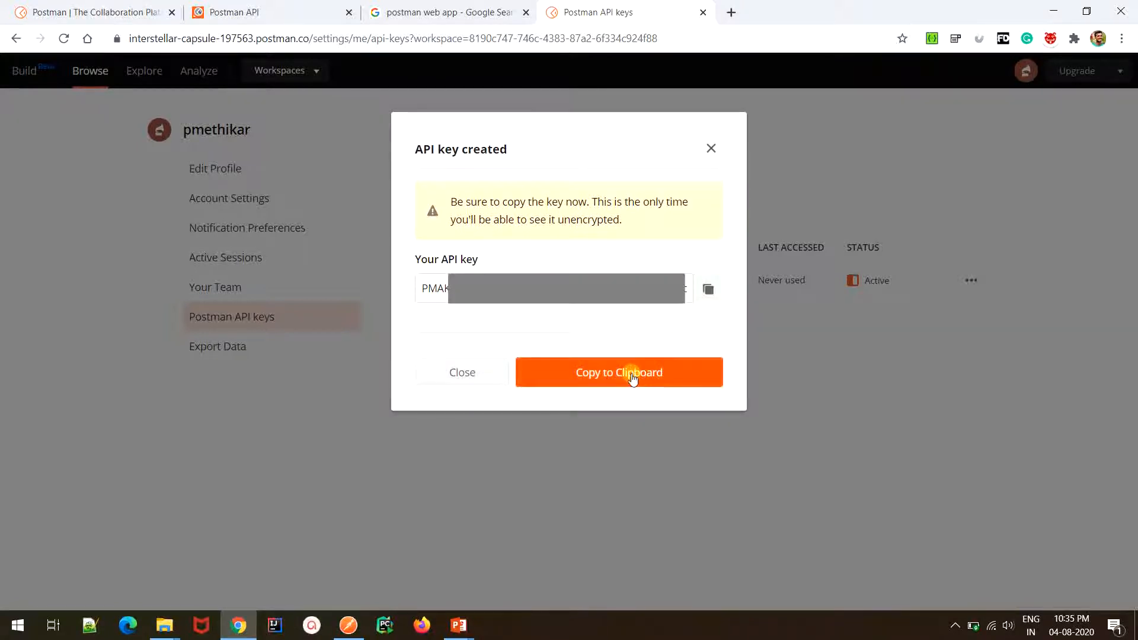
click(713, 149)
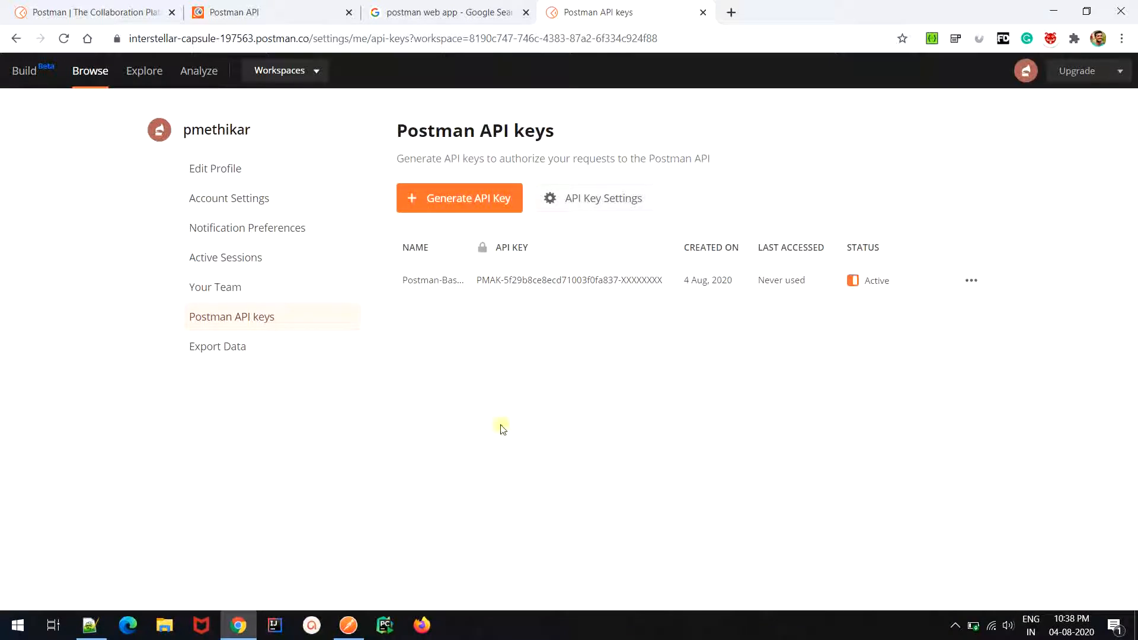
Step: Switch to Notepad++ and paste the API key into the empty document
click(90, 626)
key(ctrl+v)
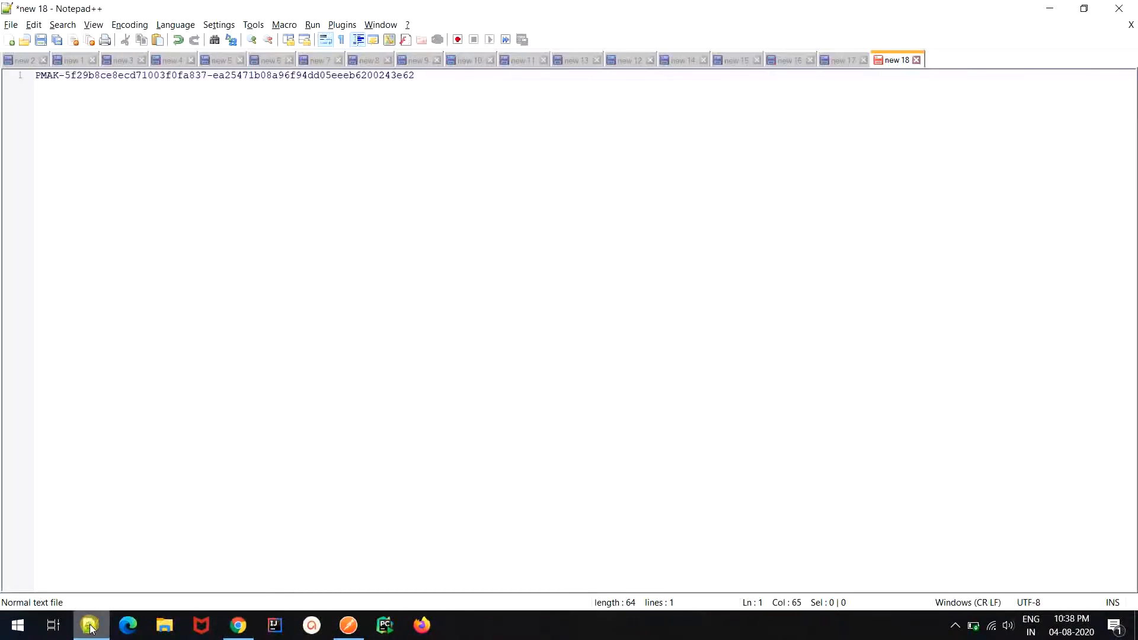
Step: Switch back to Chrome and return to the All workspaces endpoint in the Postman API documentation
key(alt+Tab)
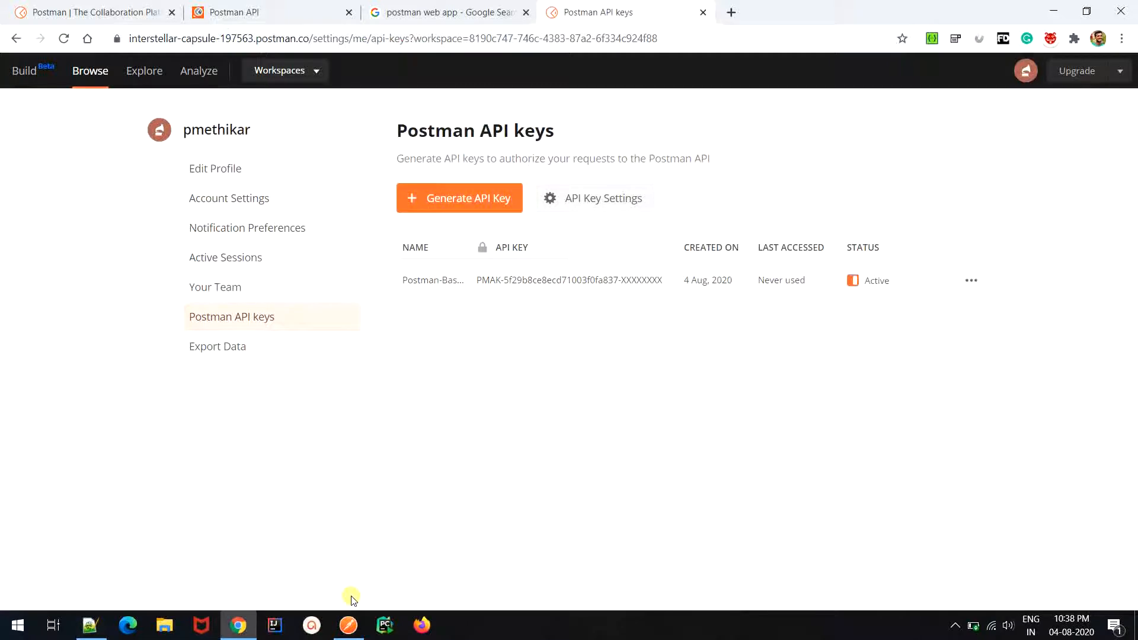
click(272, 13)
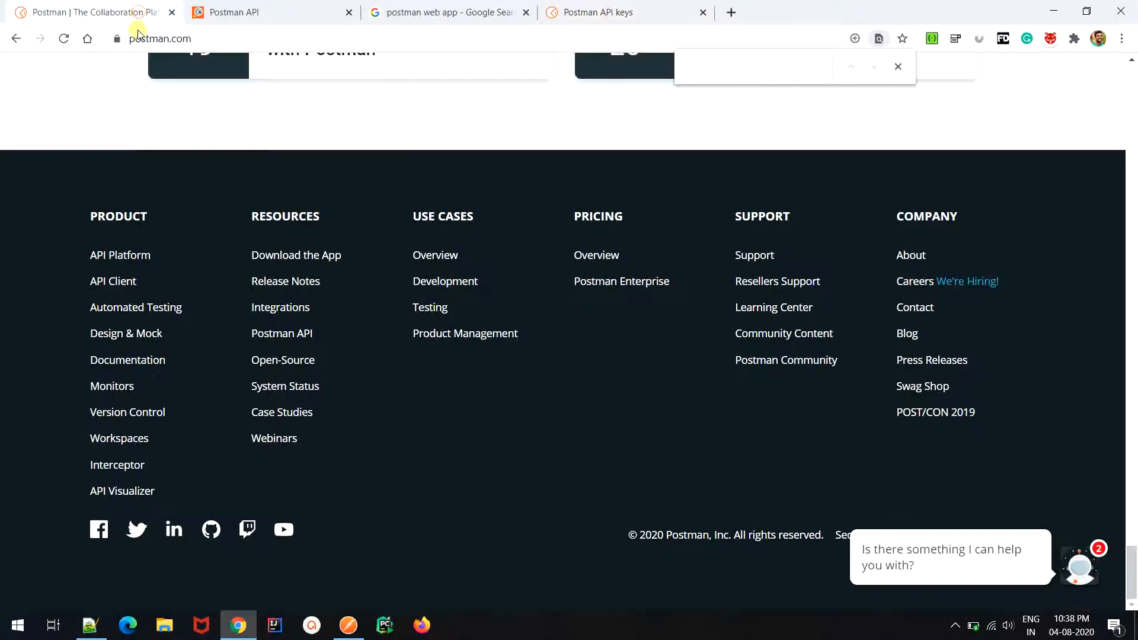
click(271, 23)
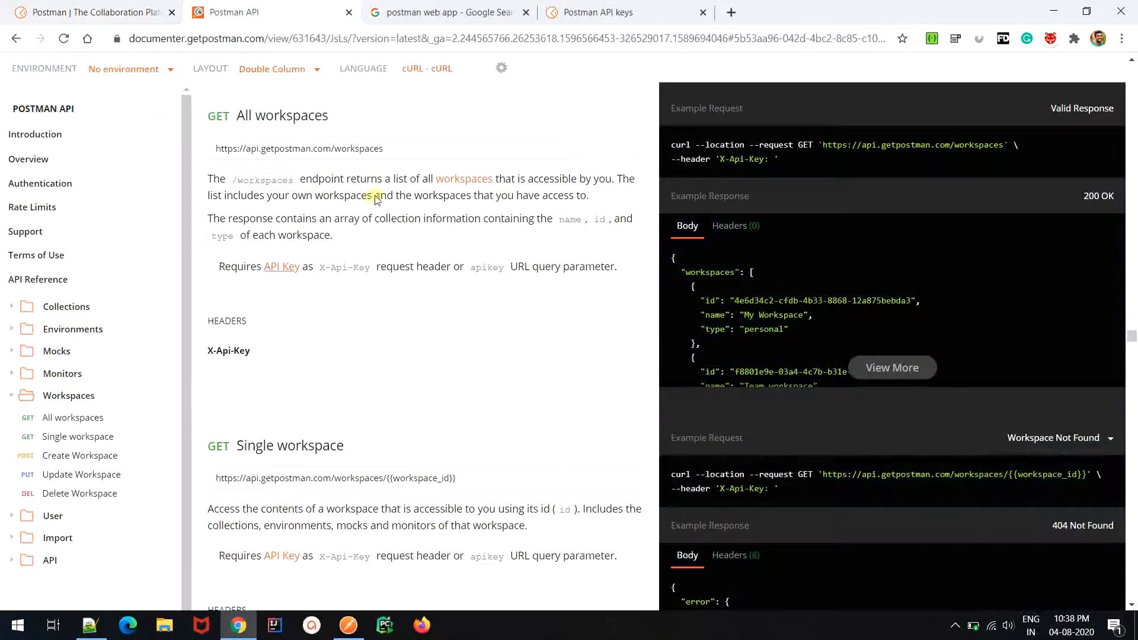
Step: Copy the All workspaces endpoint URL, switch to the Postman app and enter it as the URL of a new GET request
drag(385, 149, 214, 151)
key(ctrl+c)
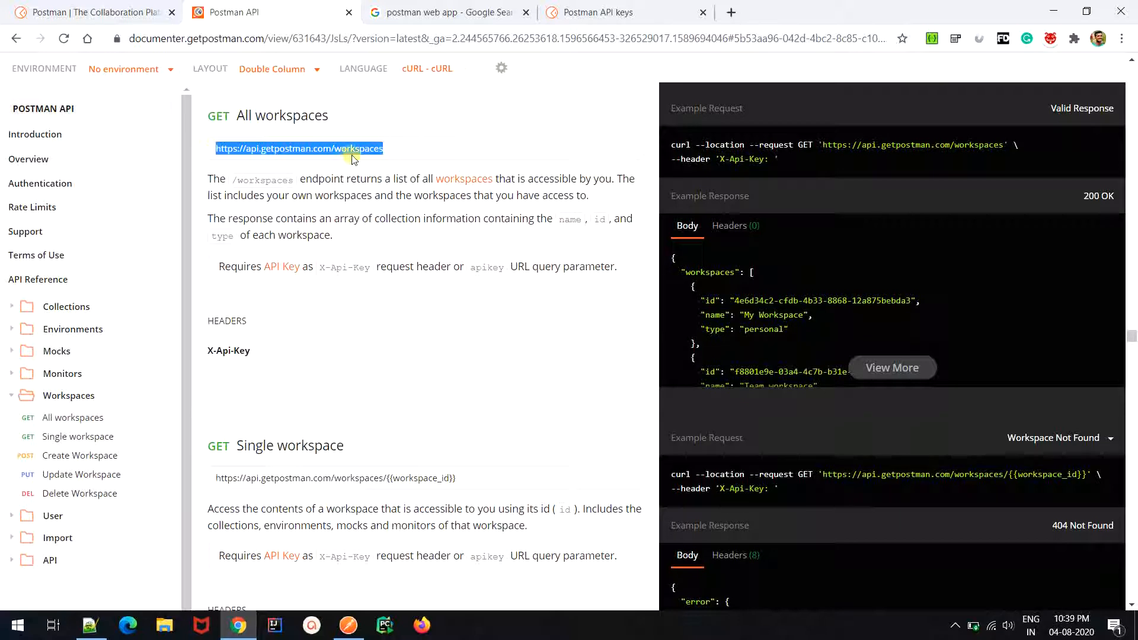
click(349, 625)
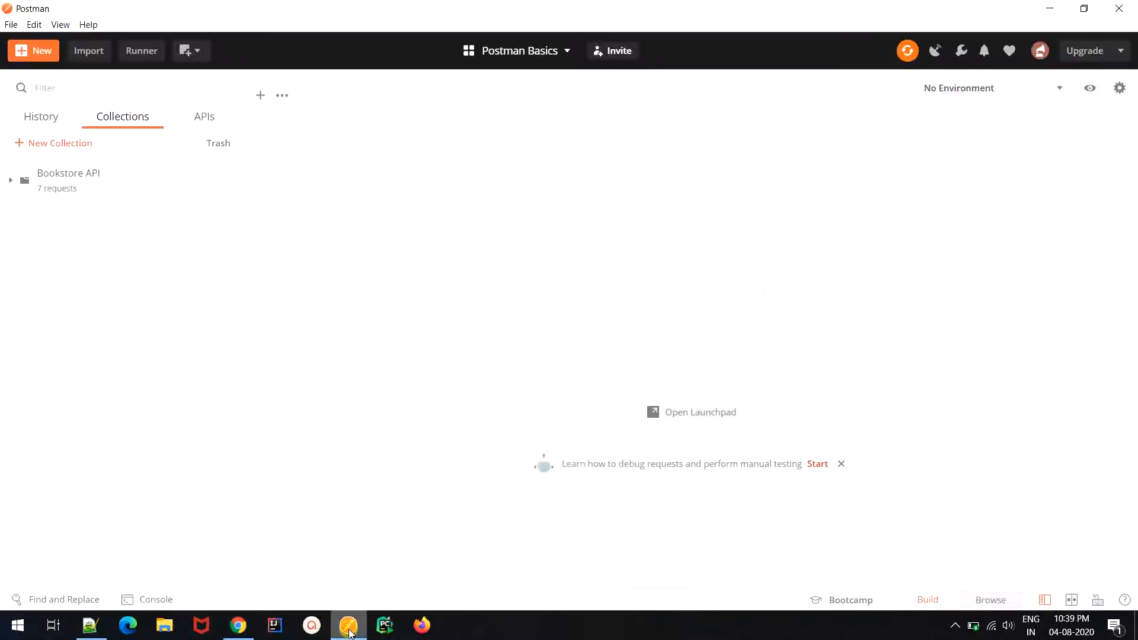
click(265, 100)
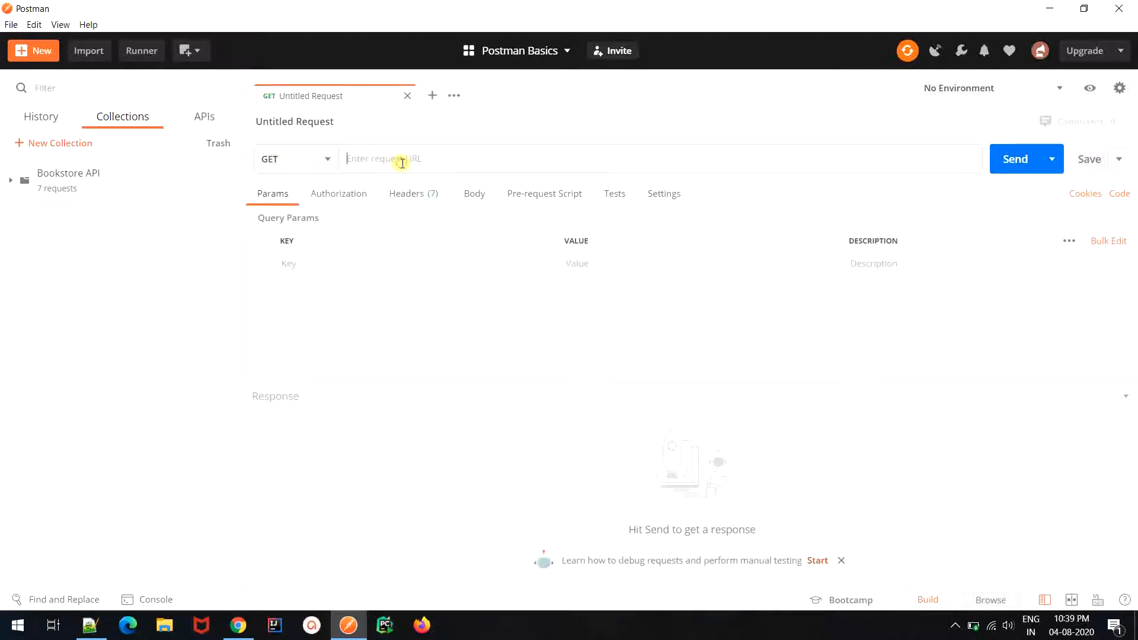
key(ctrl+v)
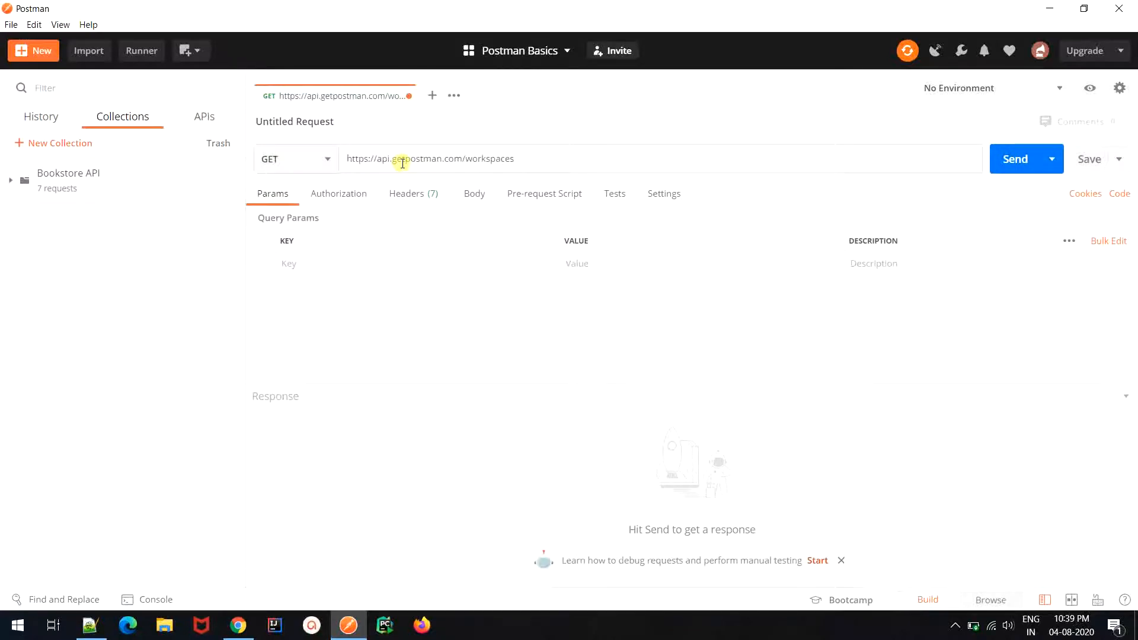
Step: Check the endpoint's authorization requirement in the Chrome documentation and set the Postman request's authorization type to API Key
key(alt+Tab)
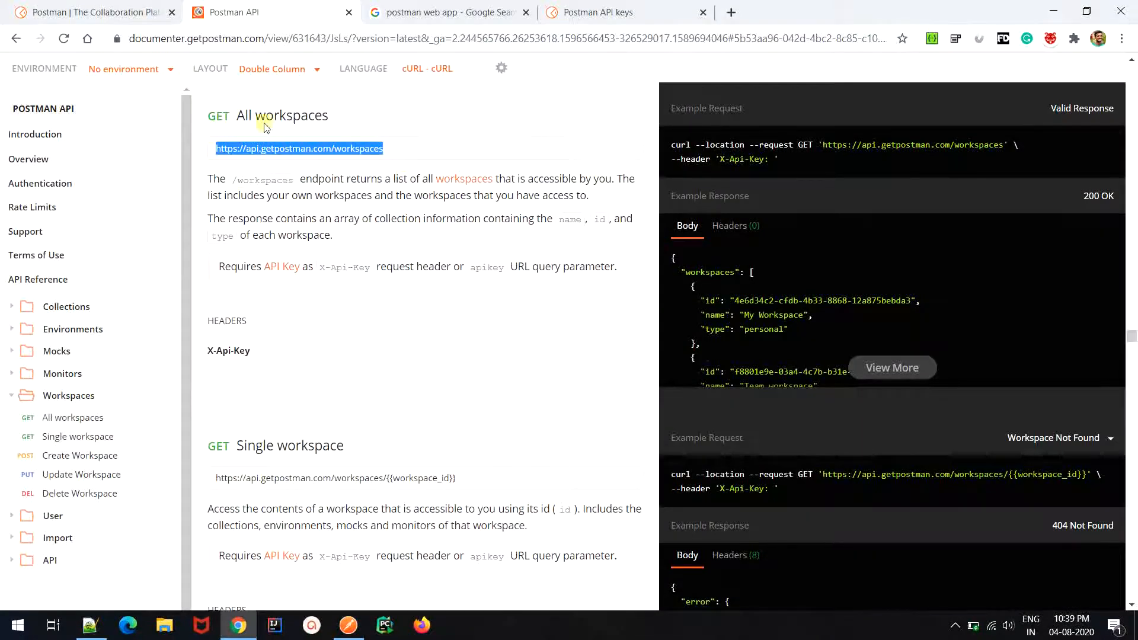
key(alt+Tab)
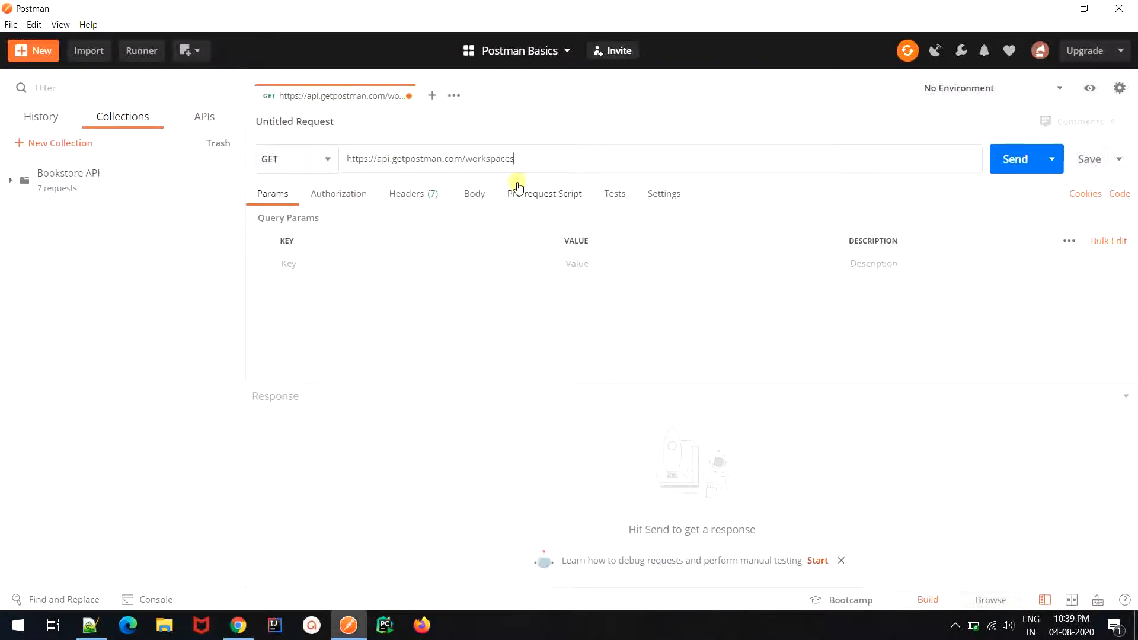
click(355, 194)
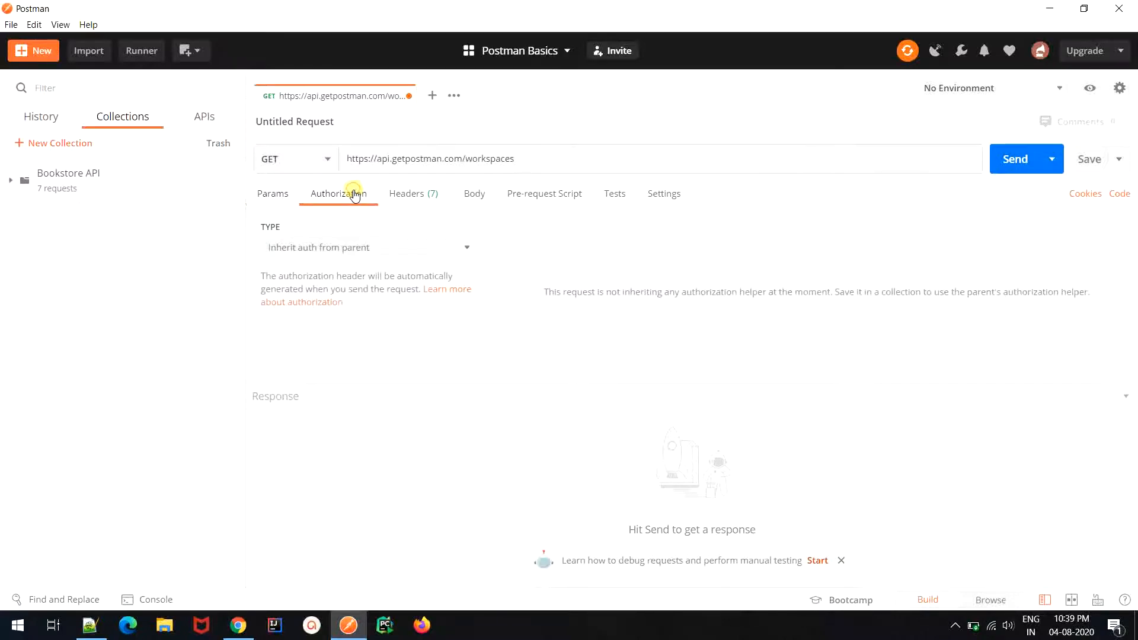
key(alt+Tab)
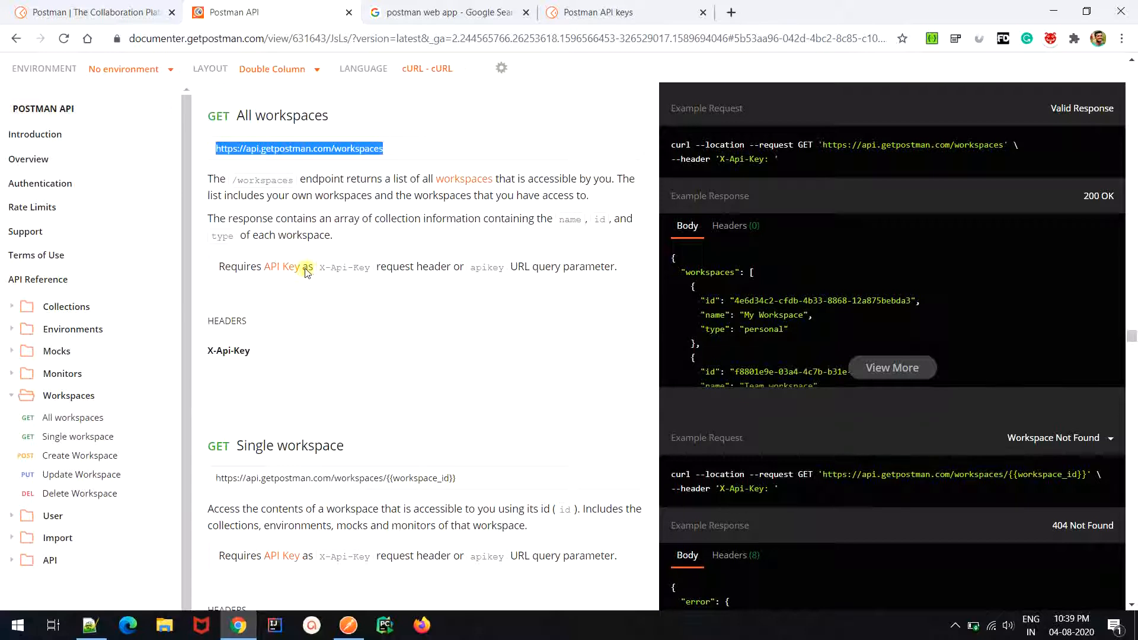
key(alt+Tab)
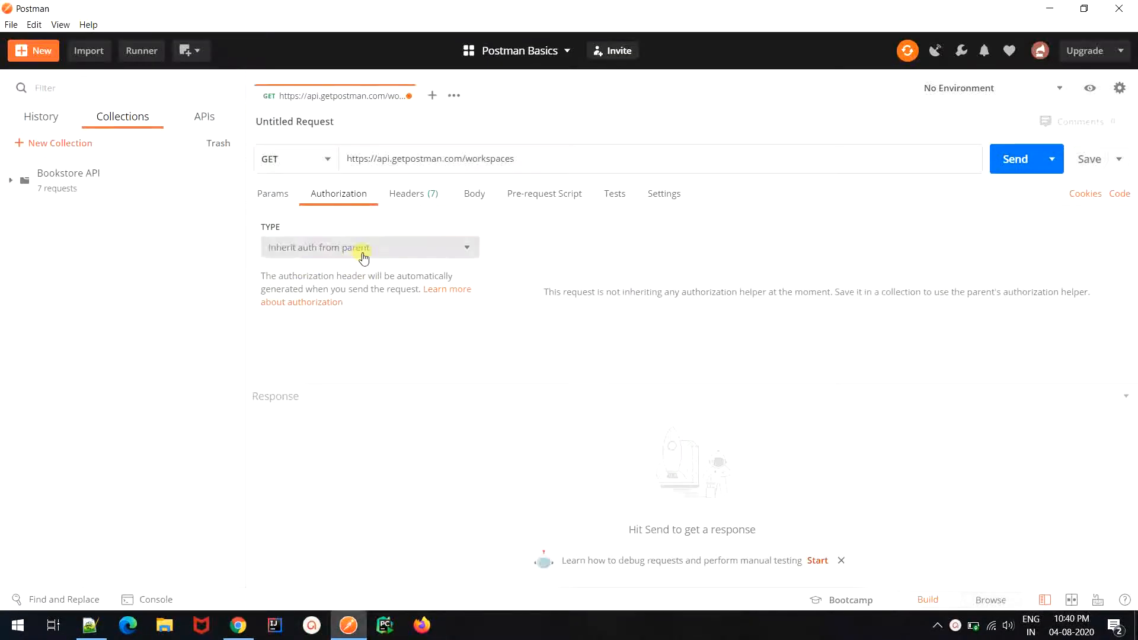
click(355, 251)
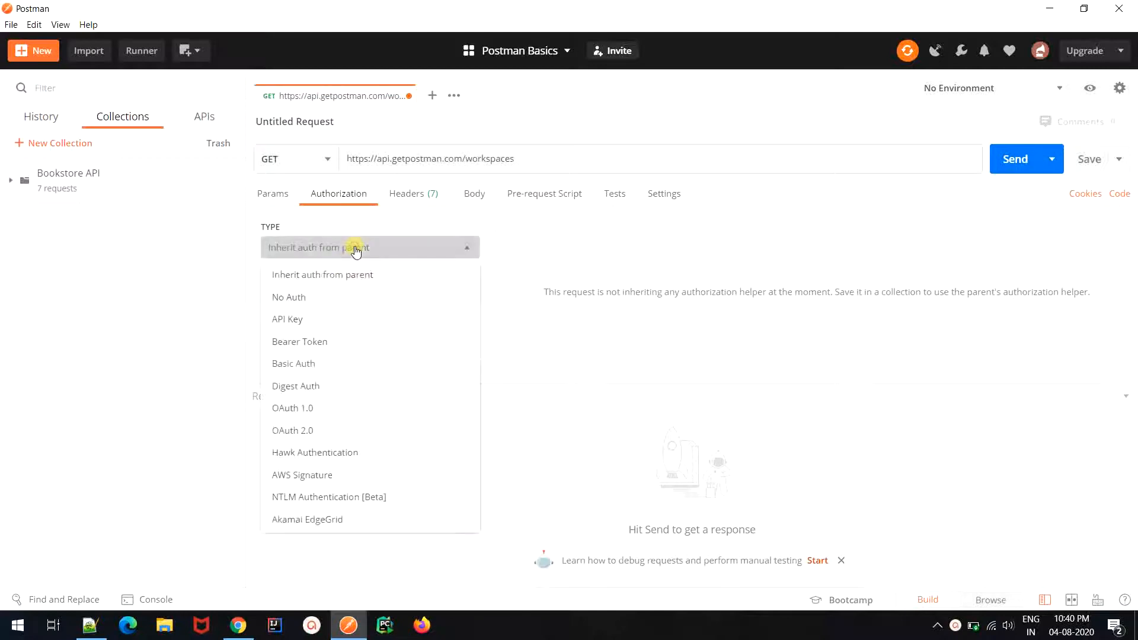
click(326, 319)
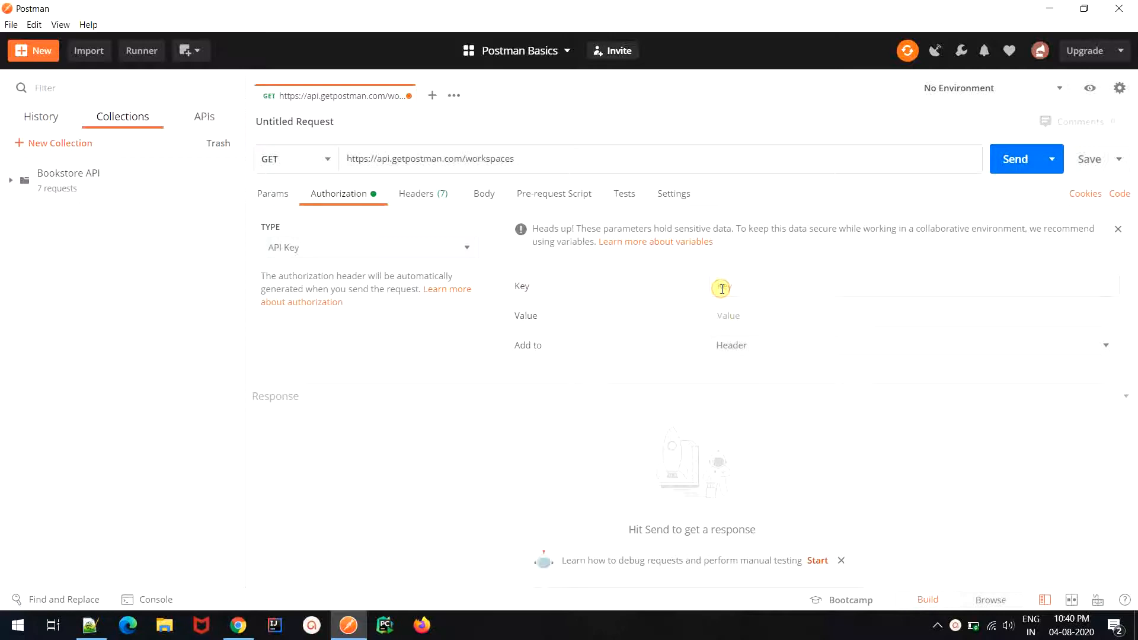
Step: Review the header and query parameter options in Chrome, copy the name X-Api-Key and enter it as the authorization key in Postman
key(alt+Tab)
drag(321, 268, 376, 268)
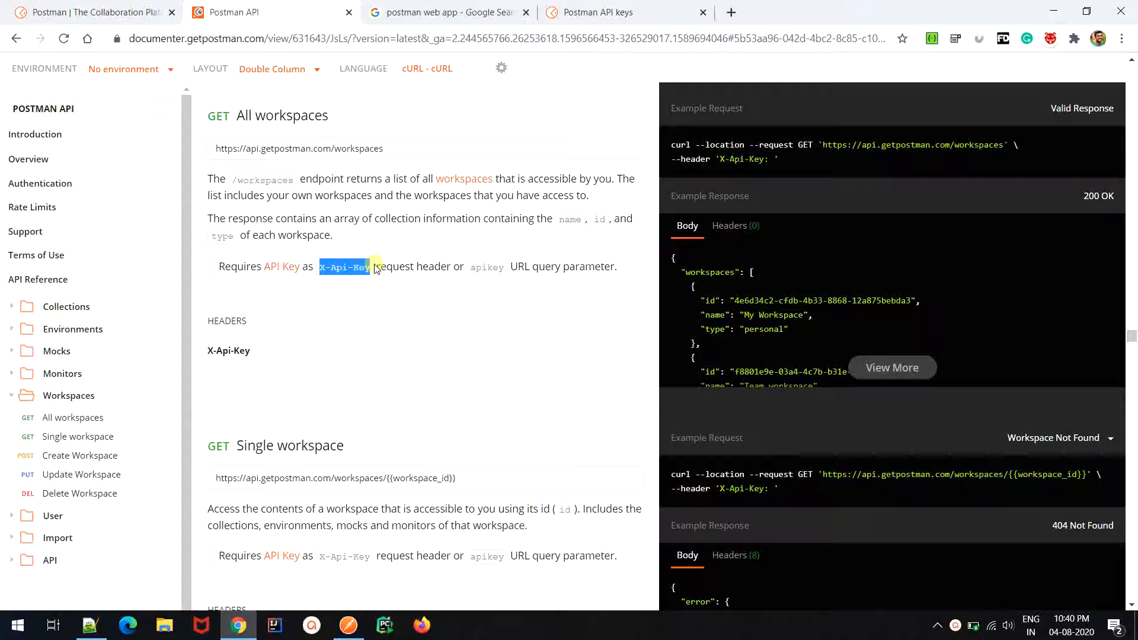
drag(380, 267, 321, 272)
drag(511, 270, 615, 274)
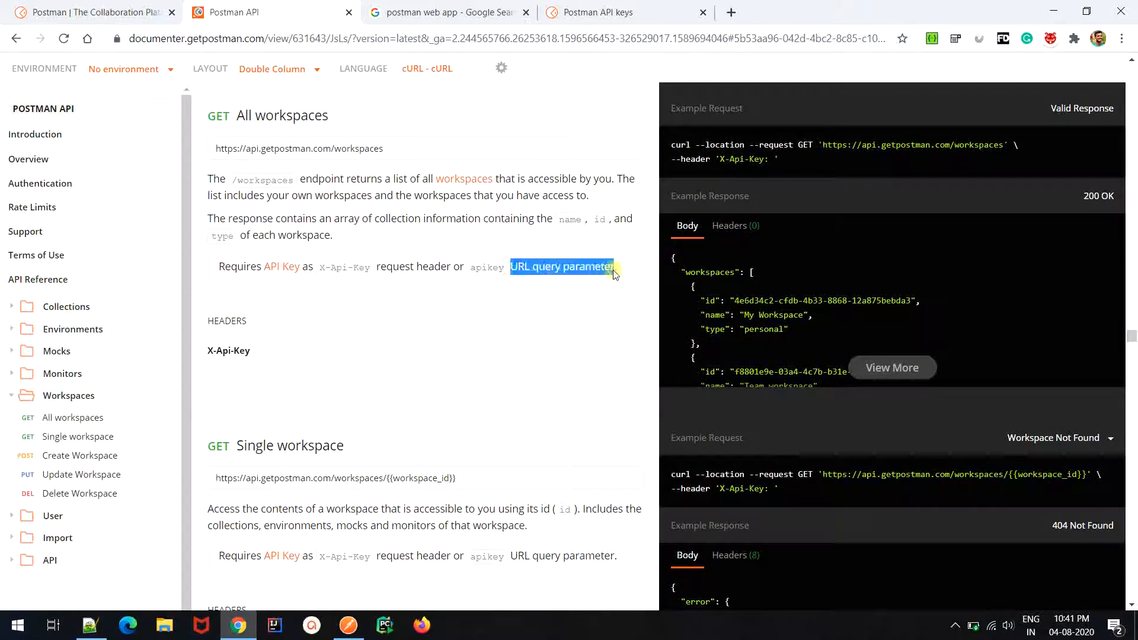
double_click(486, 270)
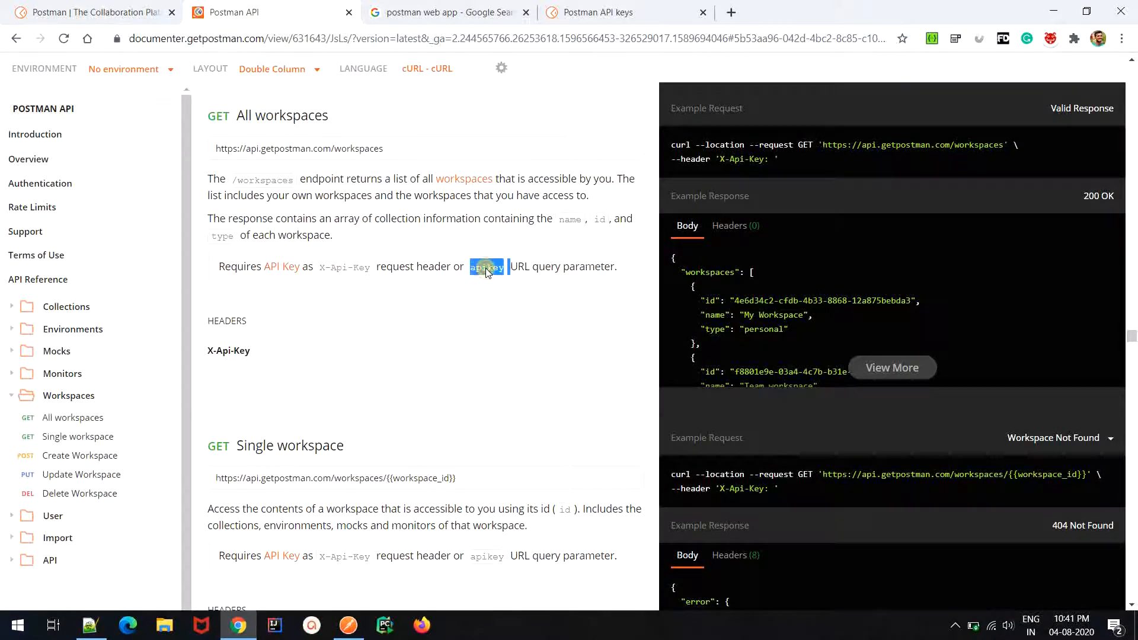
drag(422, 270, 452, 273)
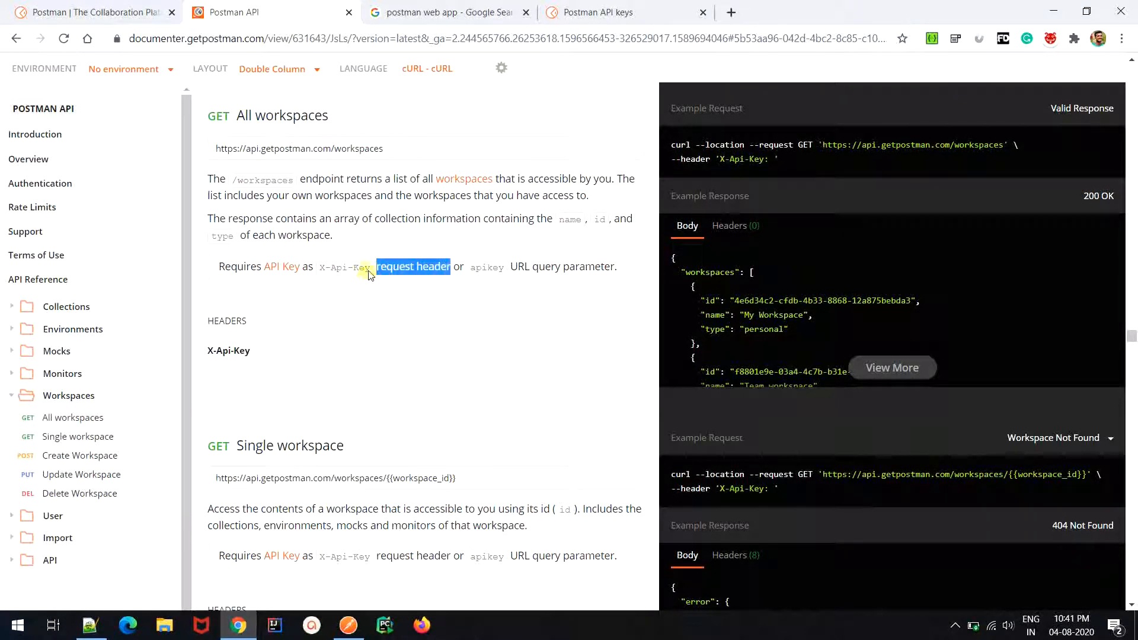
drag(371, 272, 320, 272)
key(ctrl+c)
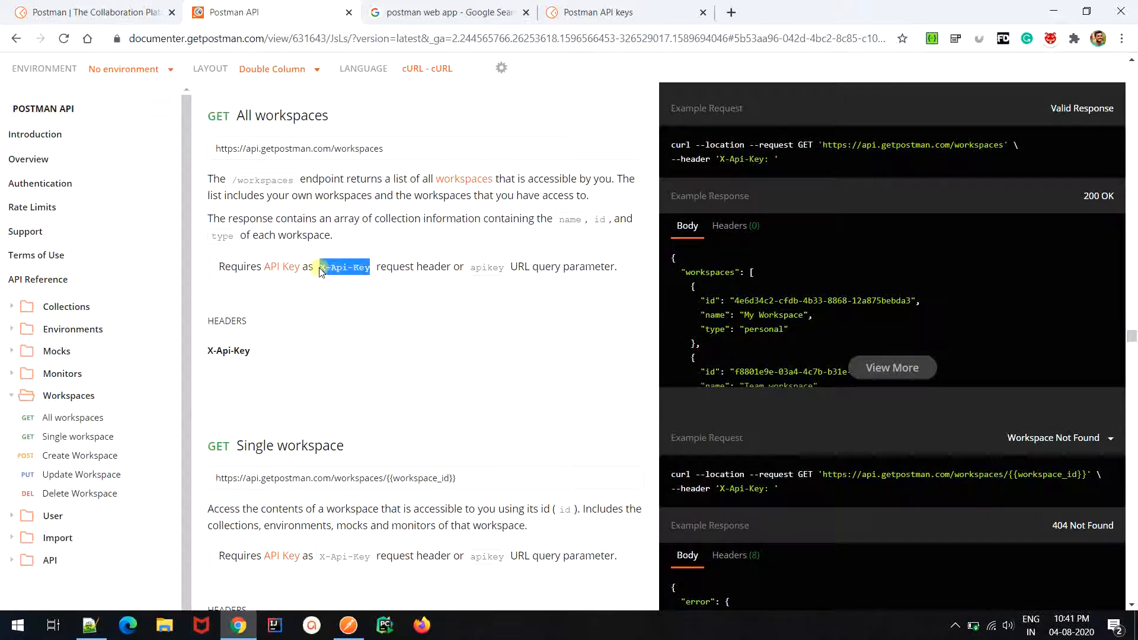
key(alt+Tab)
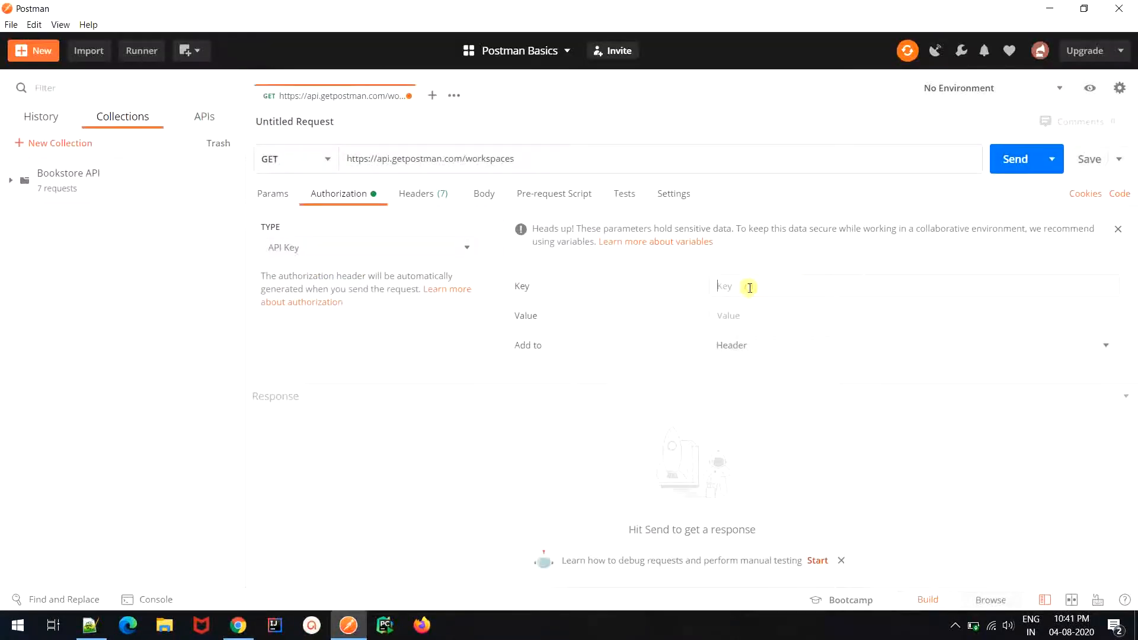
key(ctrl+v)
Step: Copy the API key from Notepad++, paste it as the authorization value in Postman and set it to be added to the Header
click(90, 626)
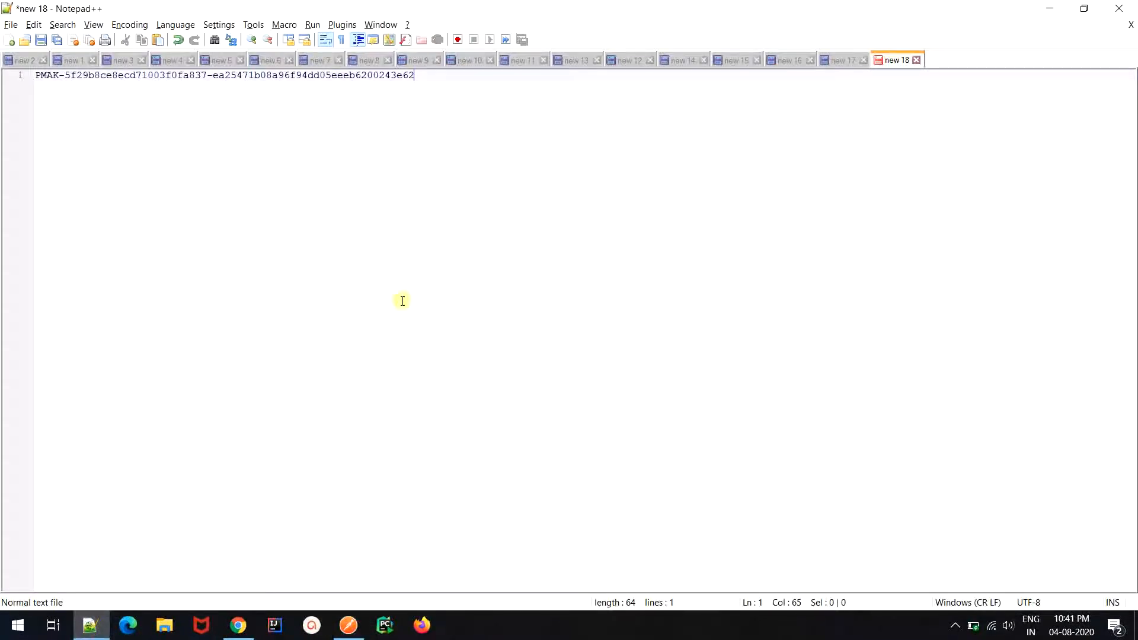
key(ctrl+a)
key(ctrl+c)
key(alt+Tab)
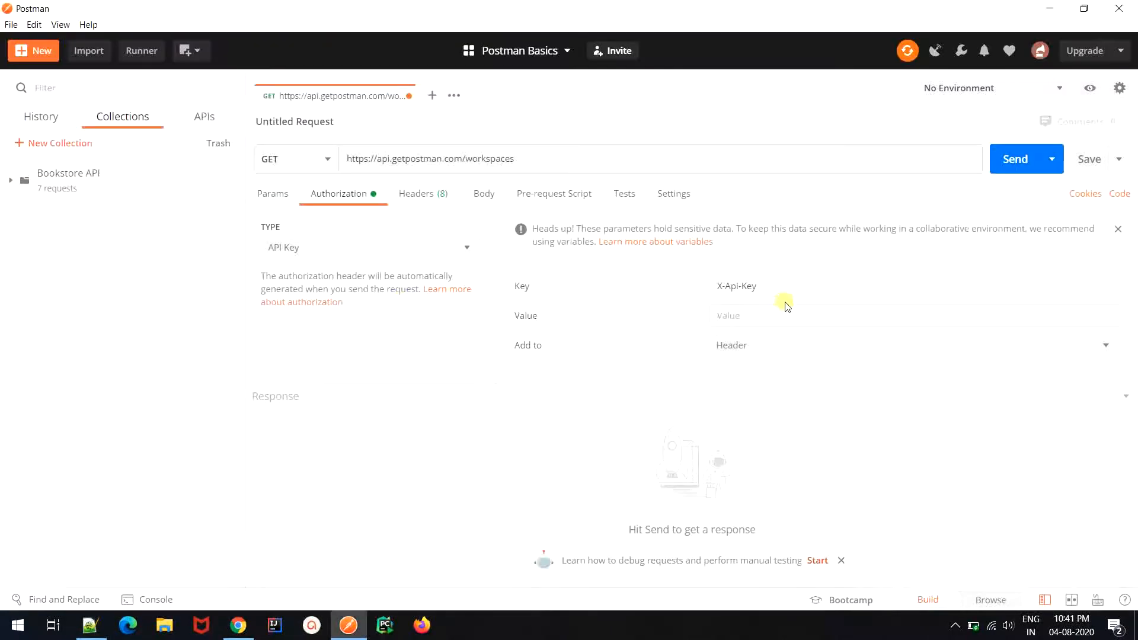
click(768, 315)
key(ctrl+v)
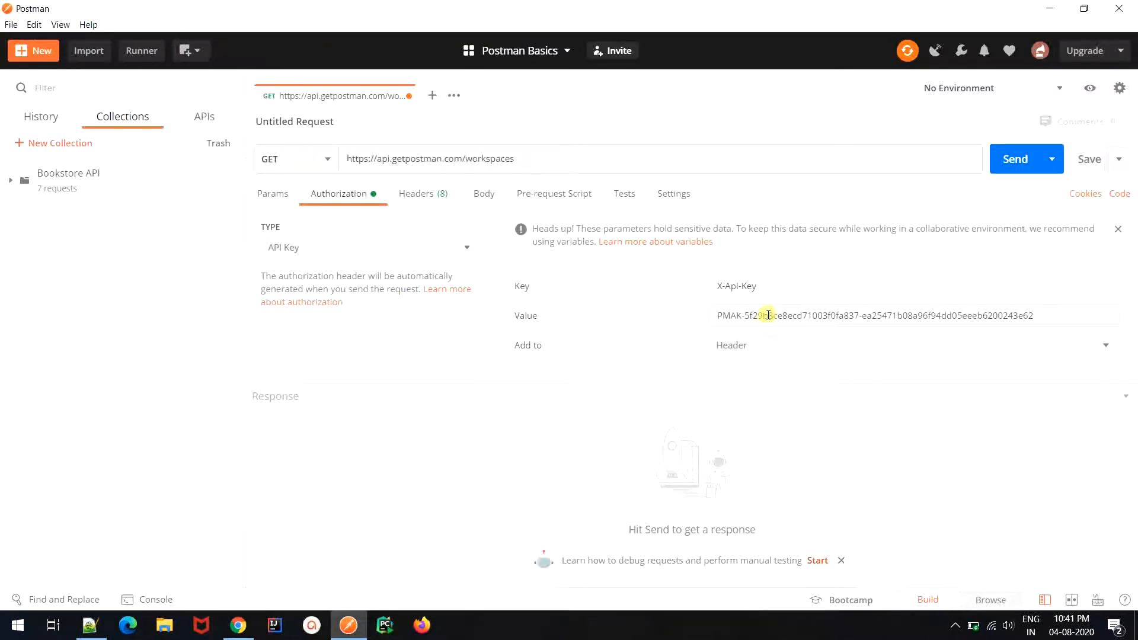
click(730, 346)
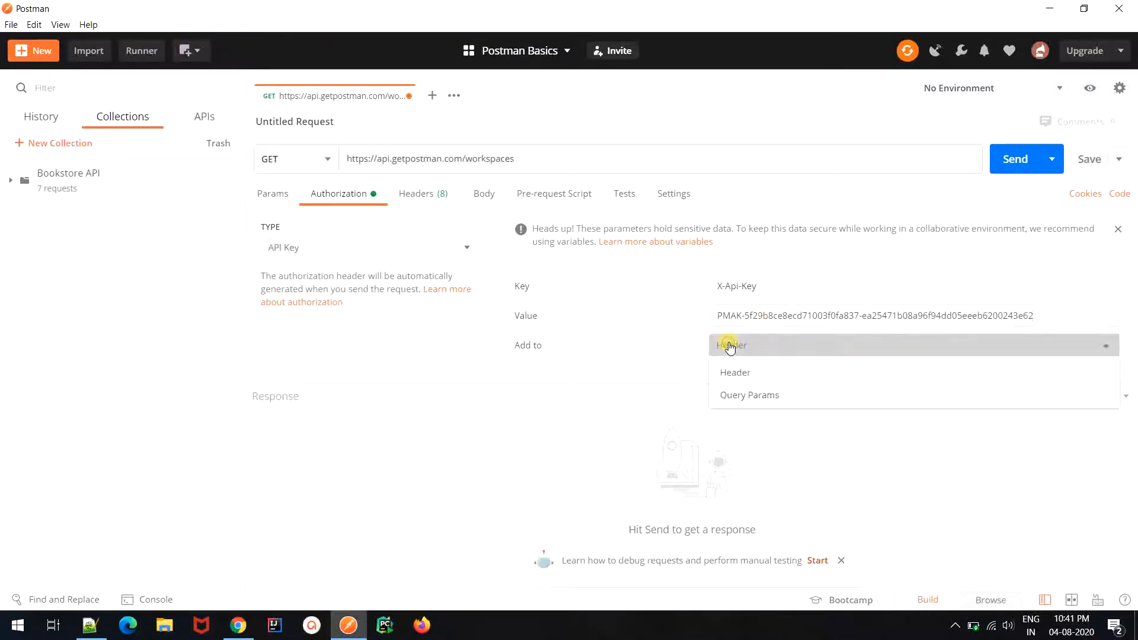
click(752, 381)
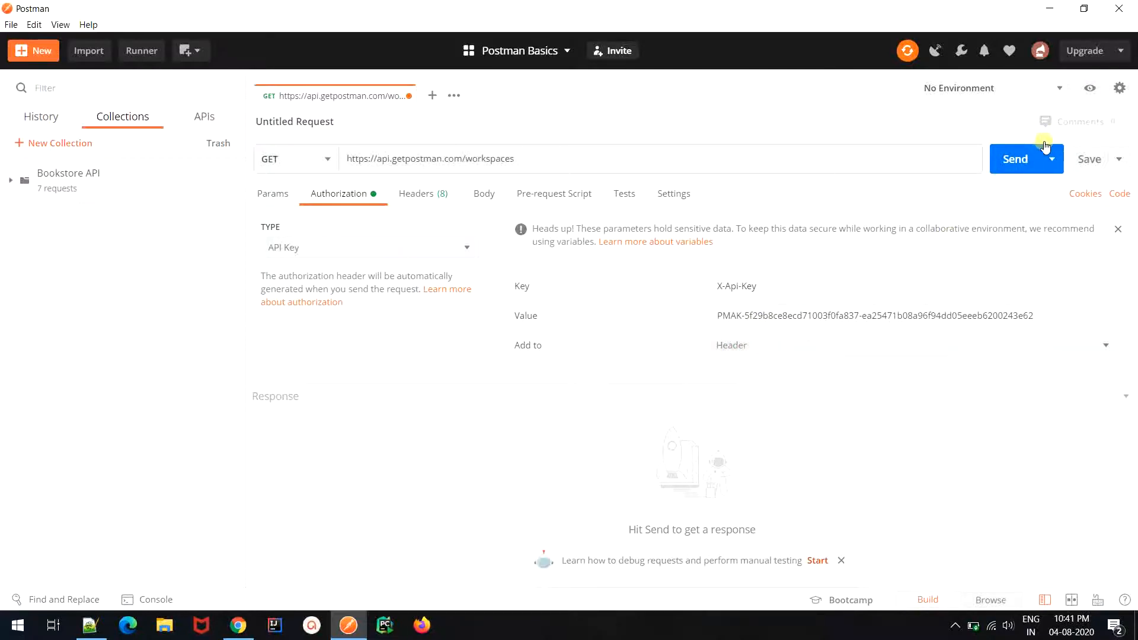
Step: Show the request's hidden auto-generated headers and send the GET request
click(403, 194)
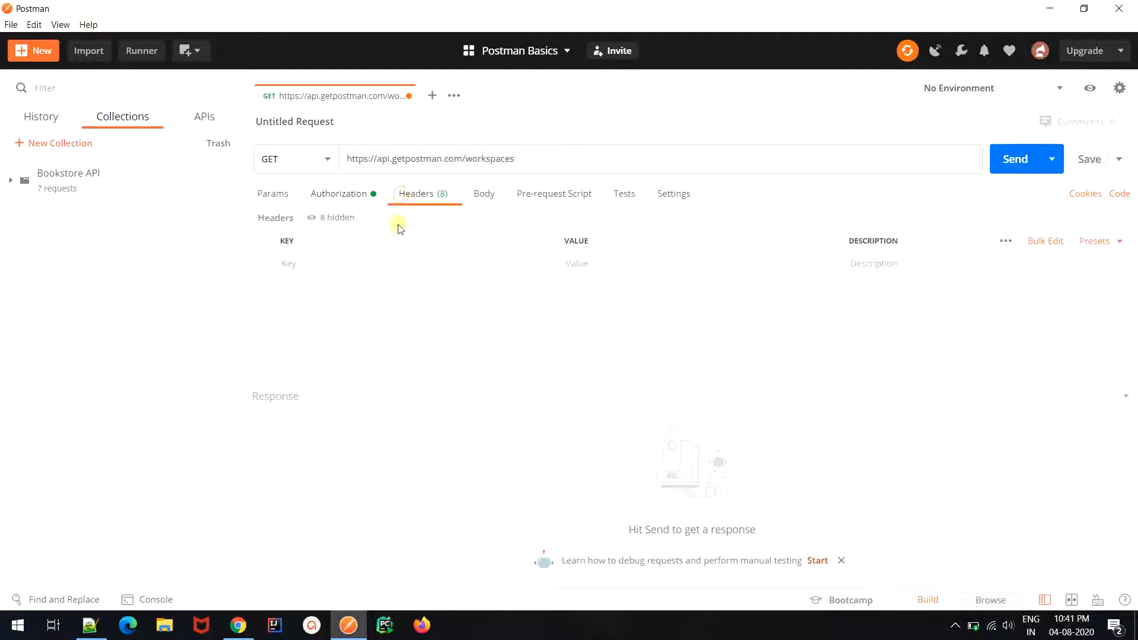
click(335, 219)
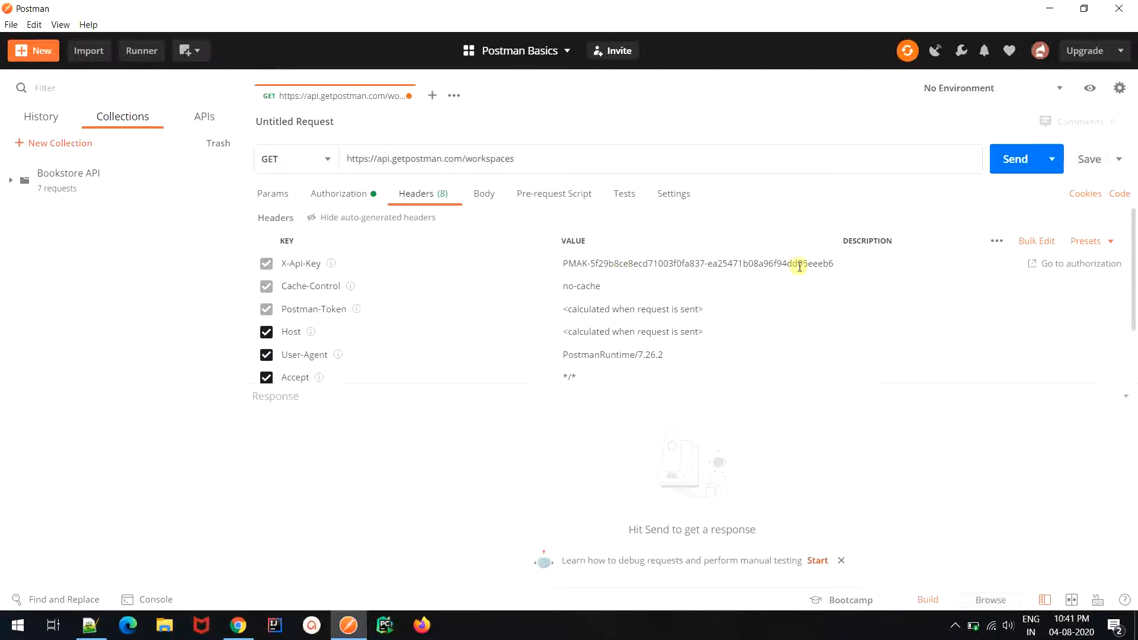
click(1009, 160)
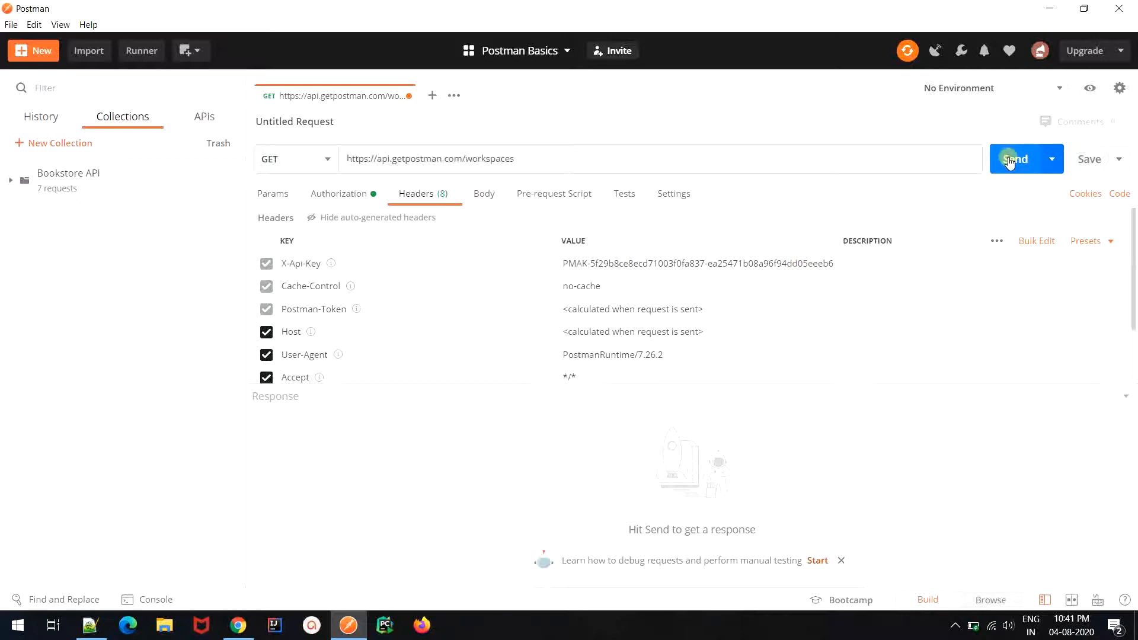
Step: Examine the workspaces in the response body and compare them with the account's list of personal workspaces
click(375, 200)
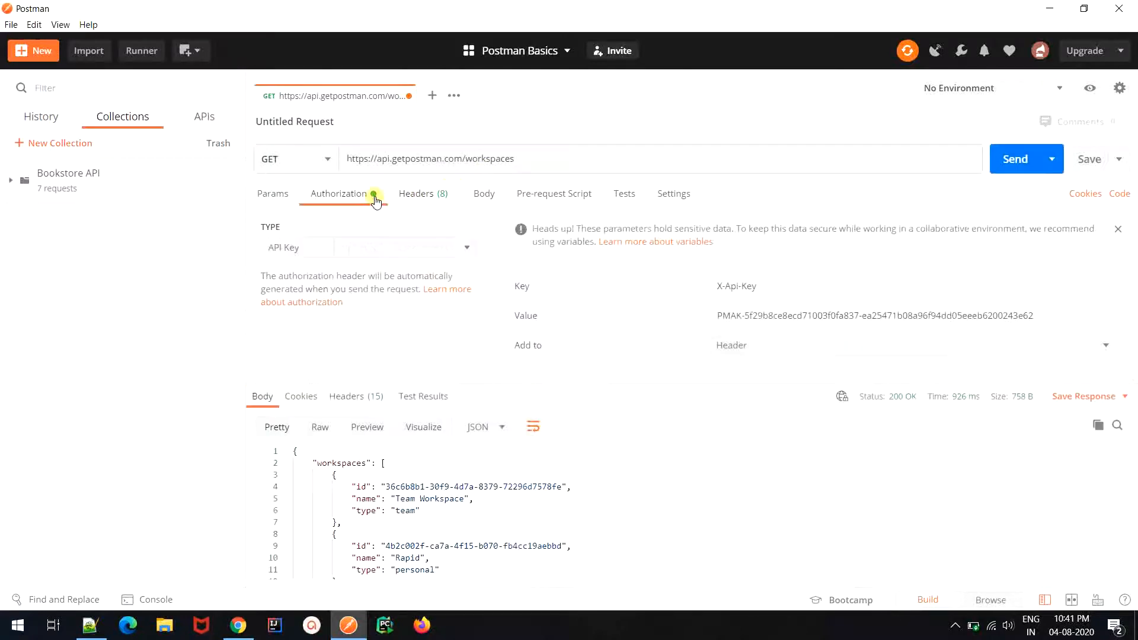
scroll(469, 519, down, 1)
scroll(469, 519, down, 7)
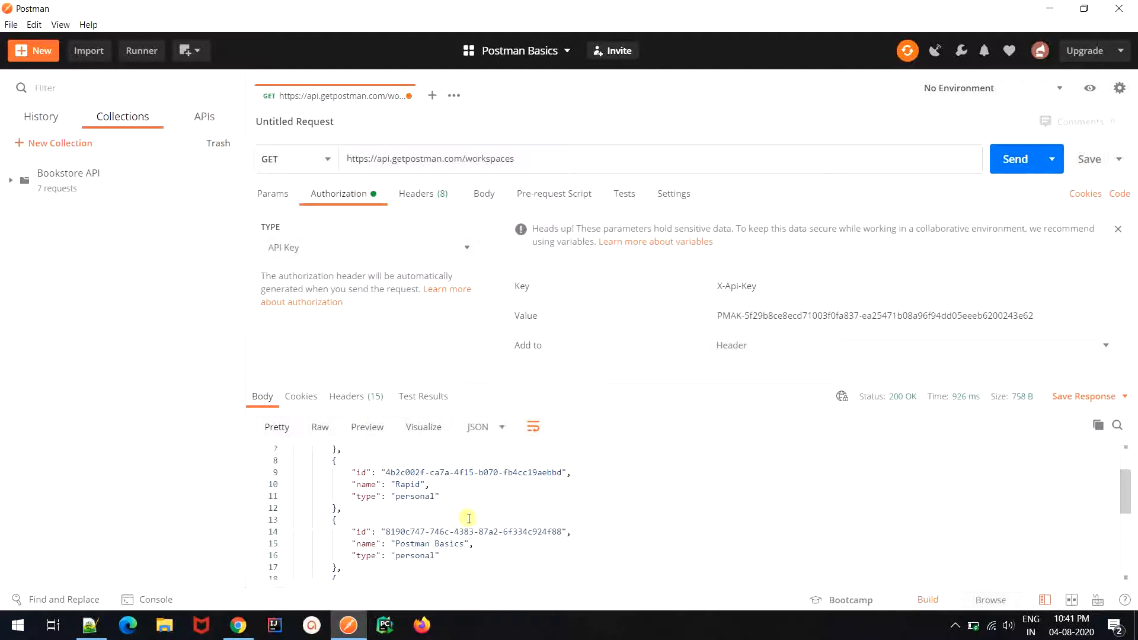
scroll(469, 519, up, 8)
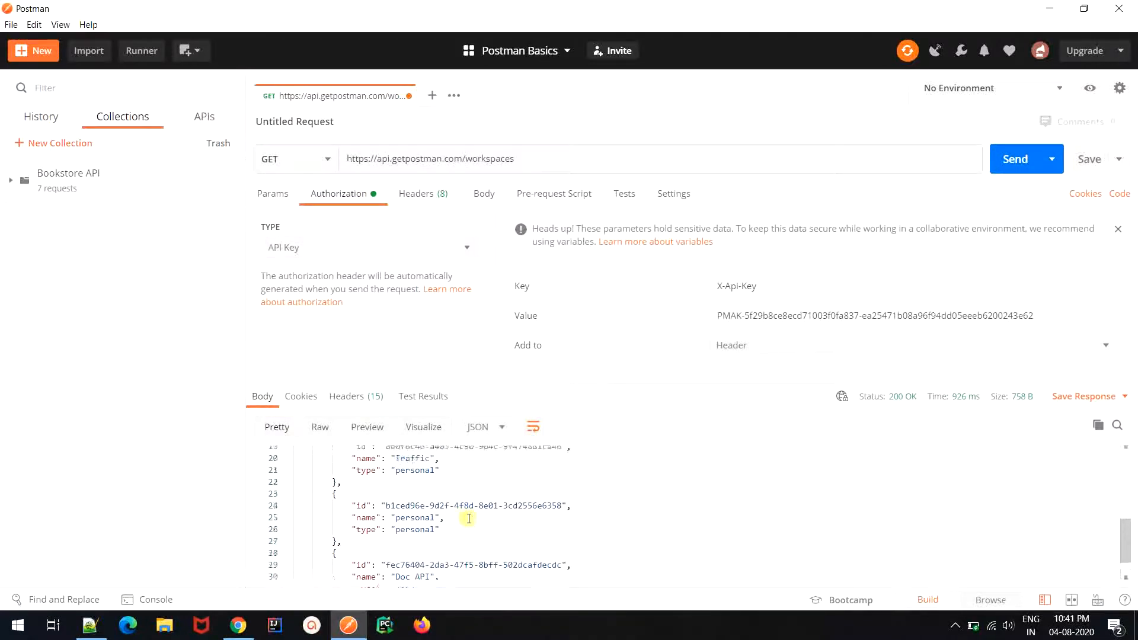
click(517, 51)
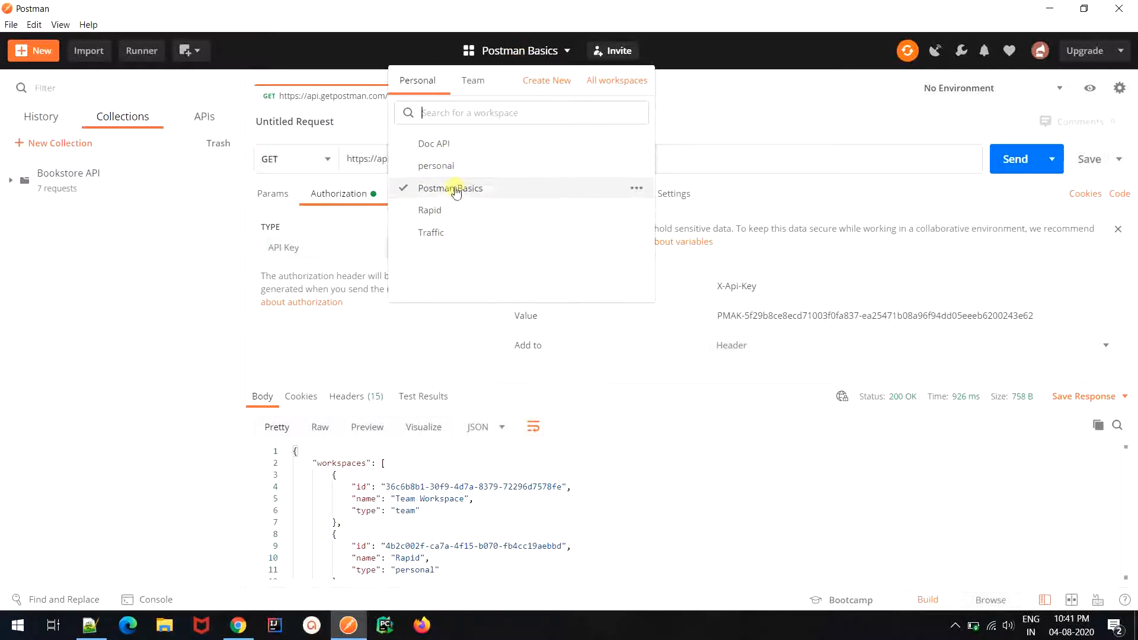
click(454, 550)
scroll(454, 549, down, 4)
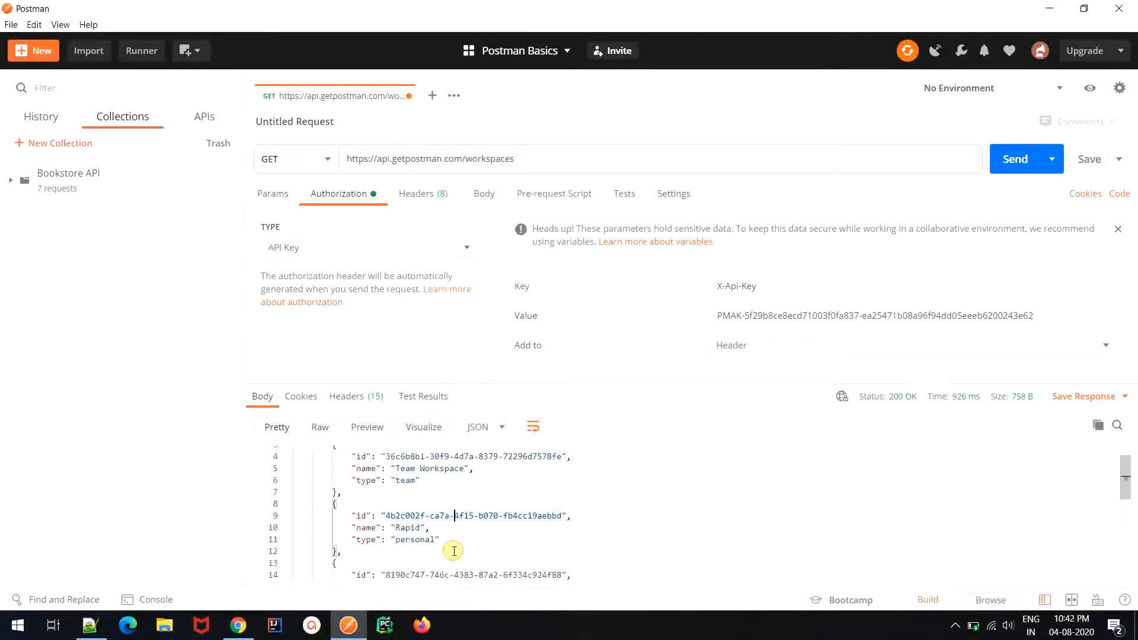
scroll(454, 549, up, 4)
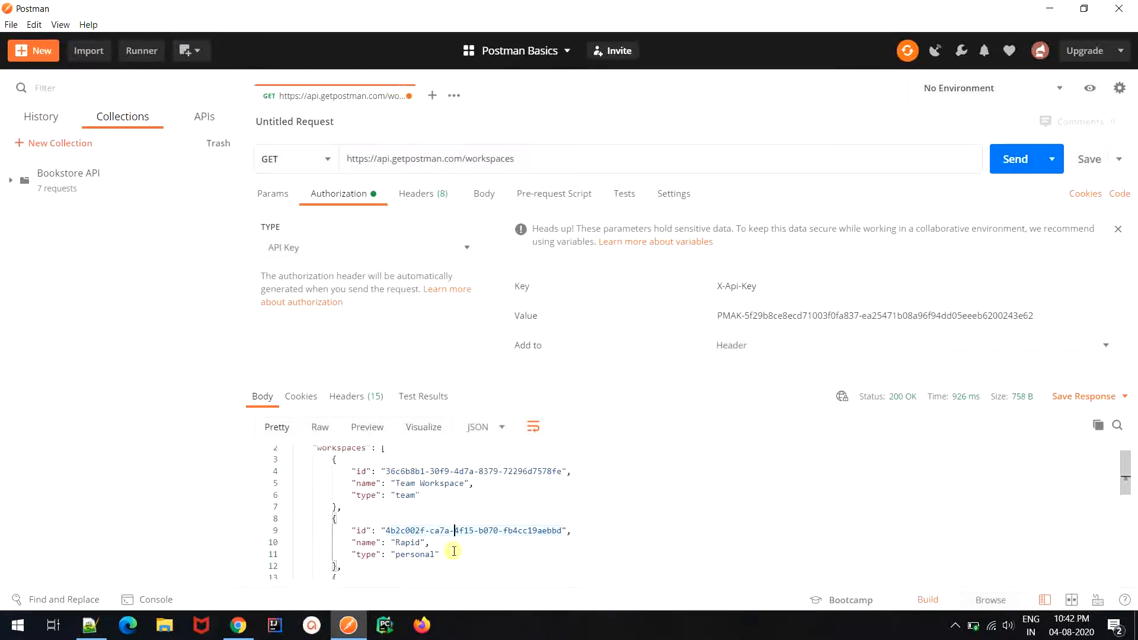
Step: Review the X-Api-Key entry in the request headers and set the authorization type to No Auth
click(422, 194)
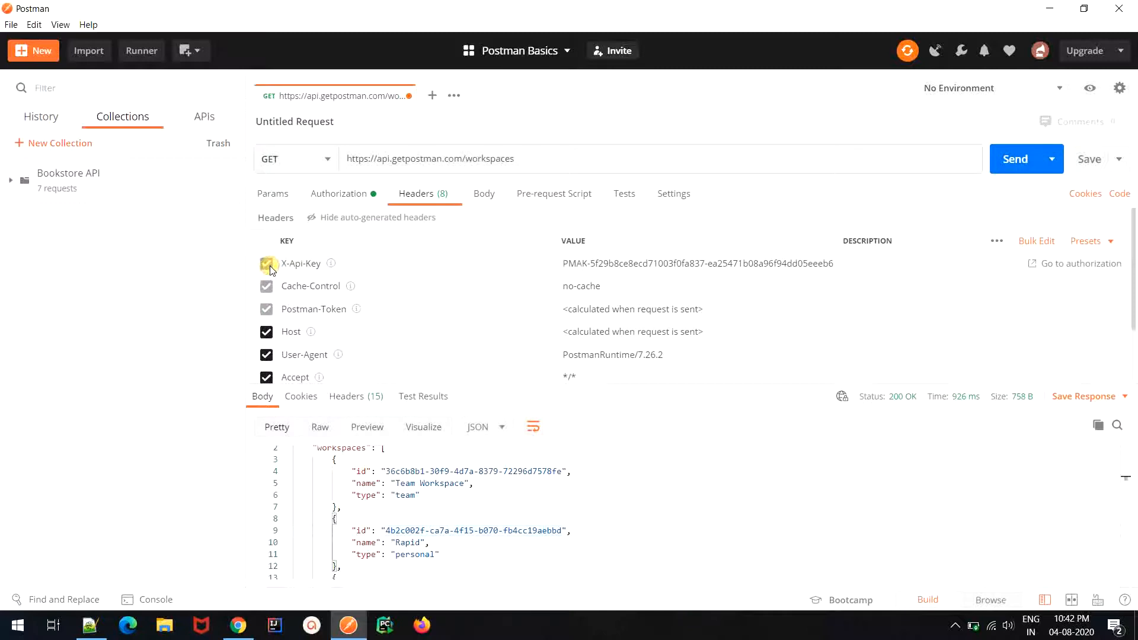
click(342, 199)
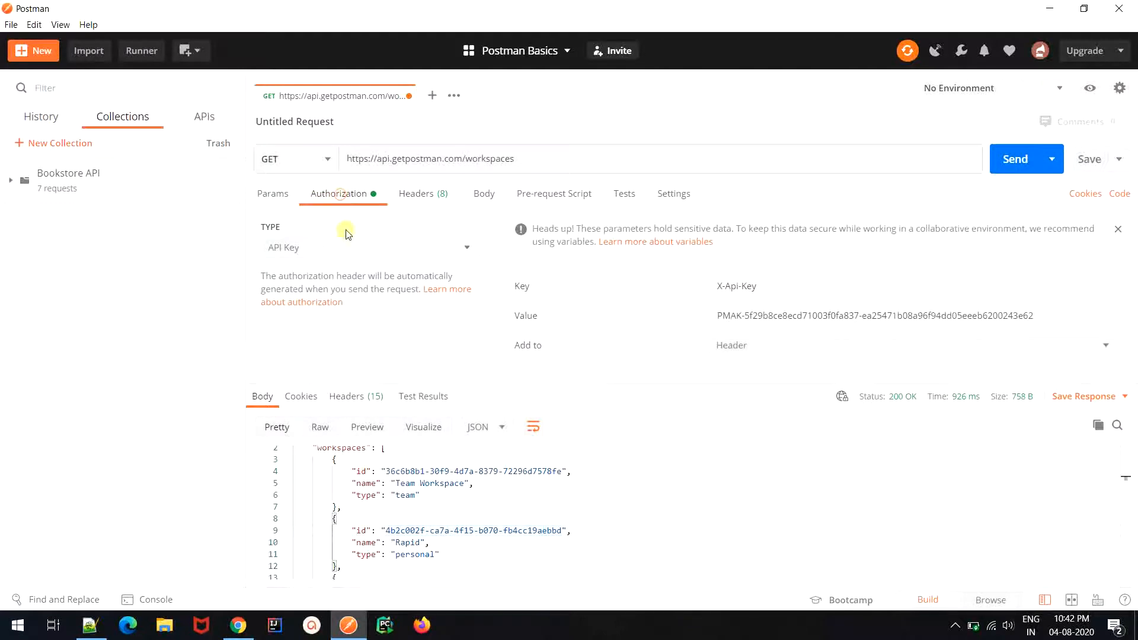
click(345, 256)
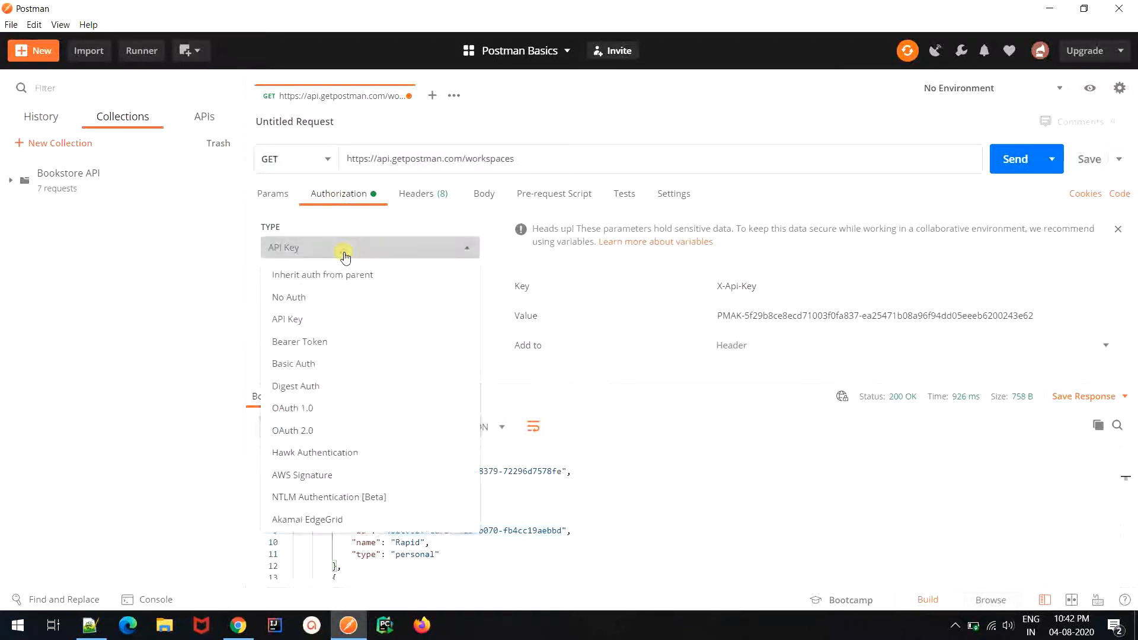
click(301, 296)
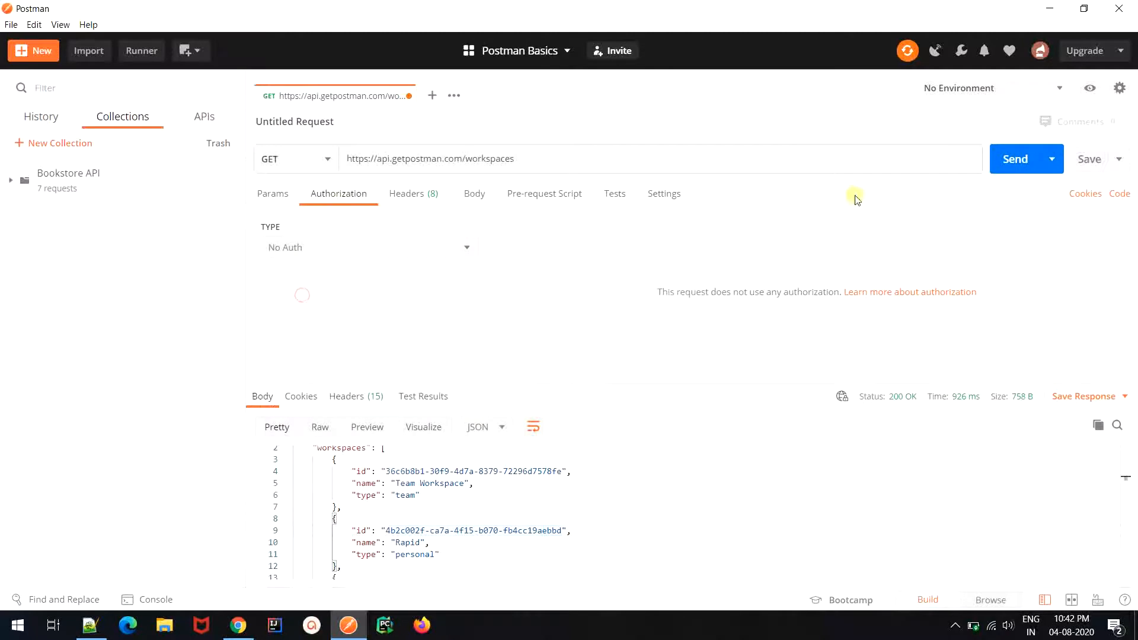
Step: Send the GET request without authorization and read the error message in the response body
click(1007, 170)
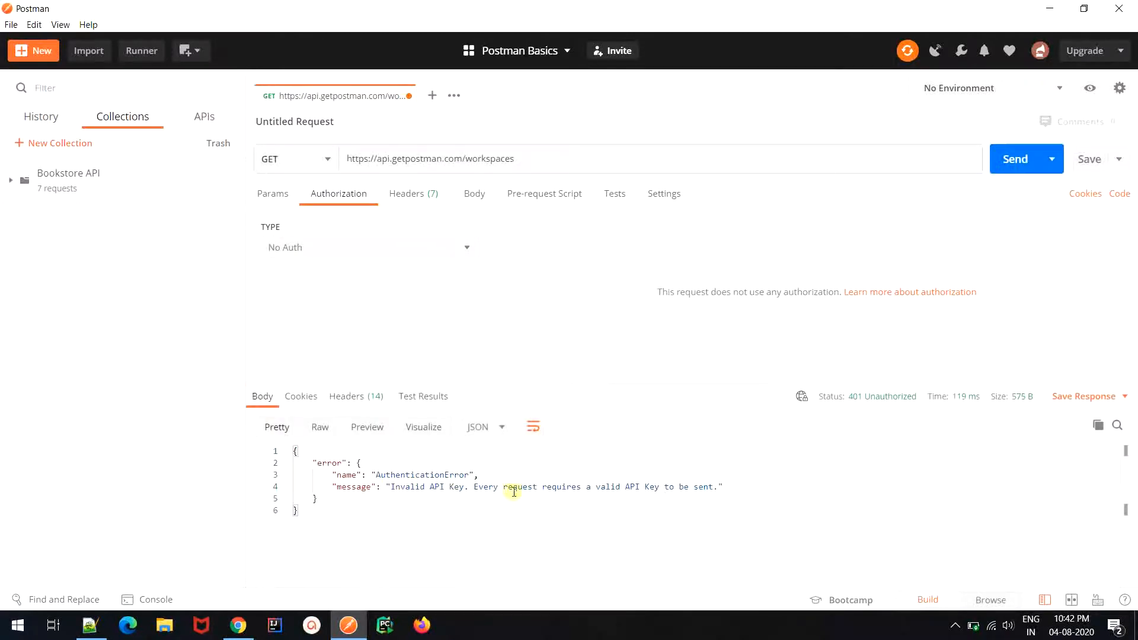
drag(475, 490, 714, 488)
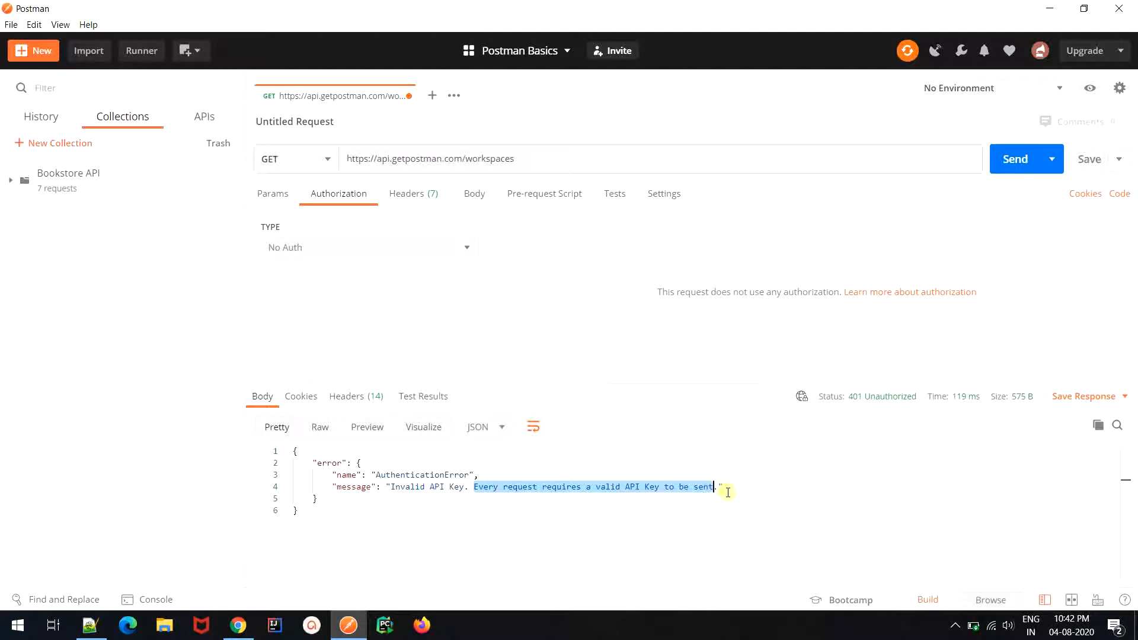
click(955, 625)
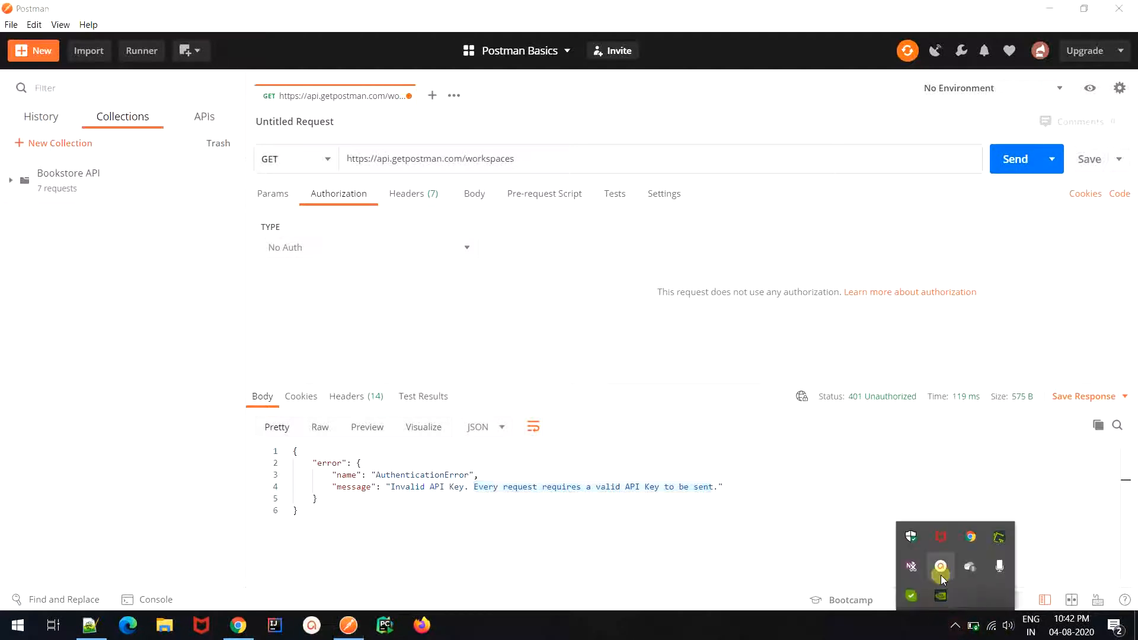
click(946, 567)
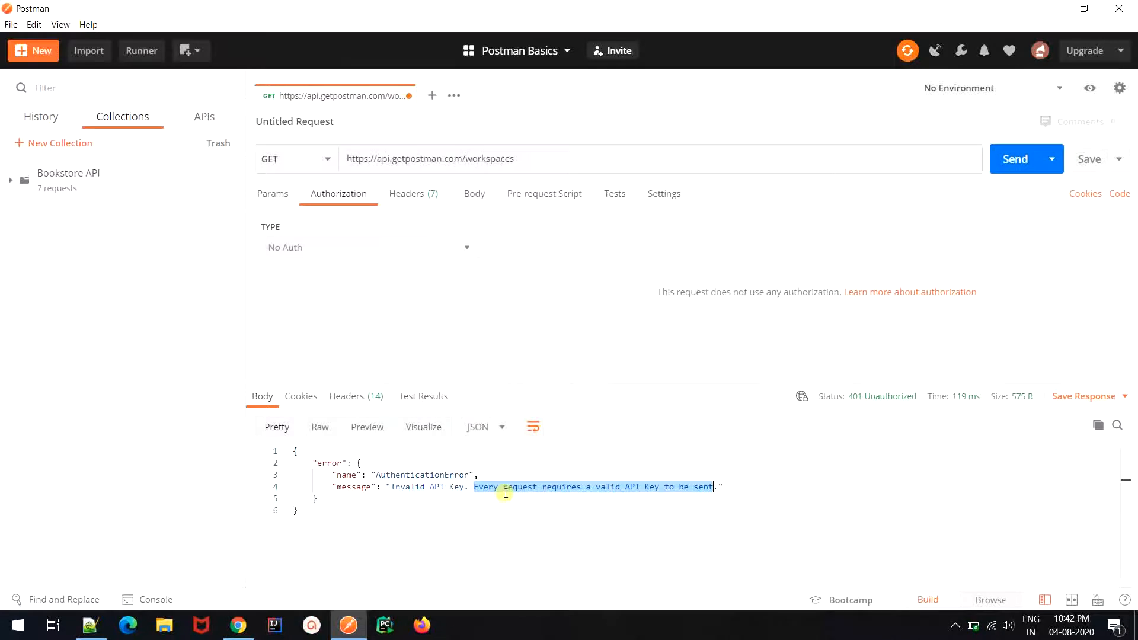
Step: Set the authorization type to API Key and have the key added to Query Params
click(472, 251)
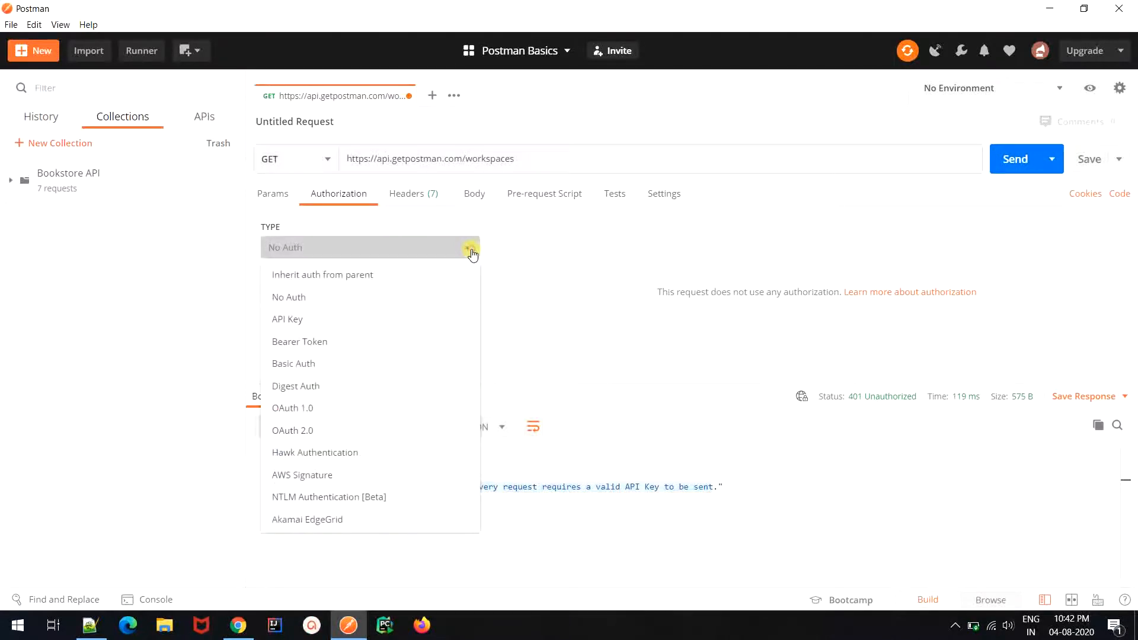
click(404, 324)
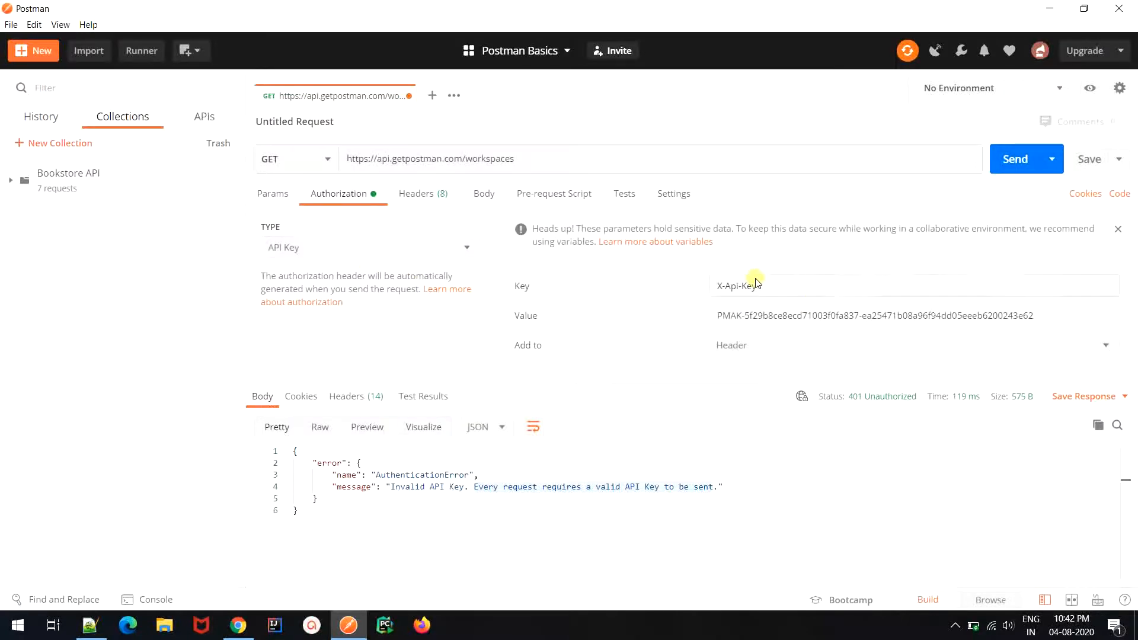
drag(717, 316, 1053, 308)
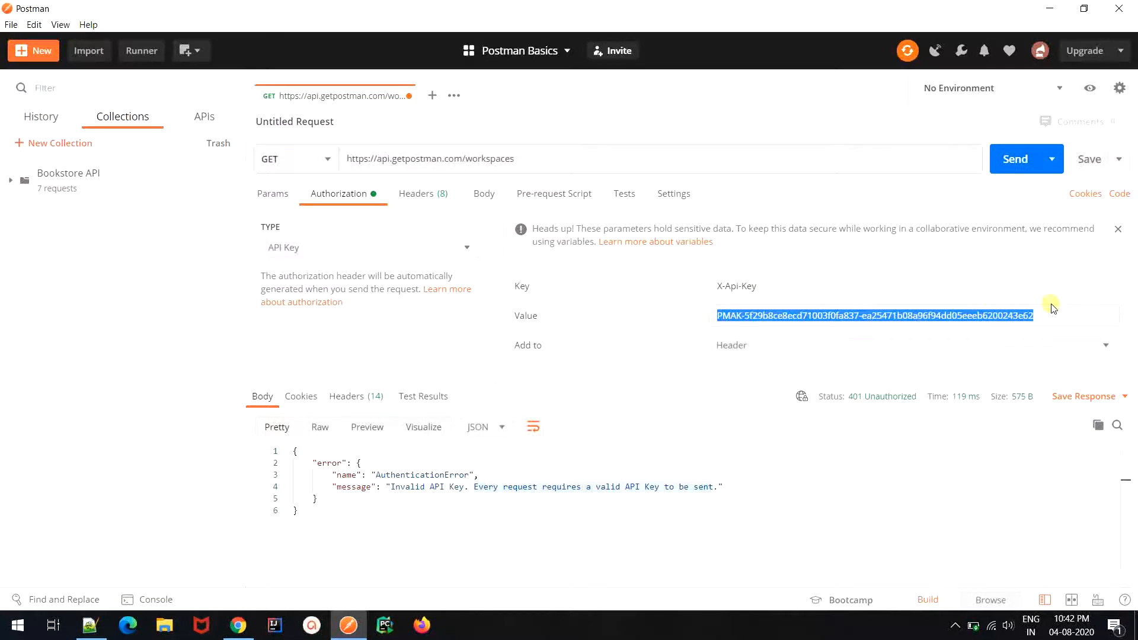
click(790, 355)
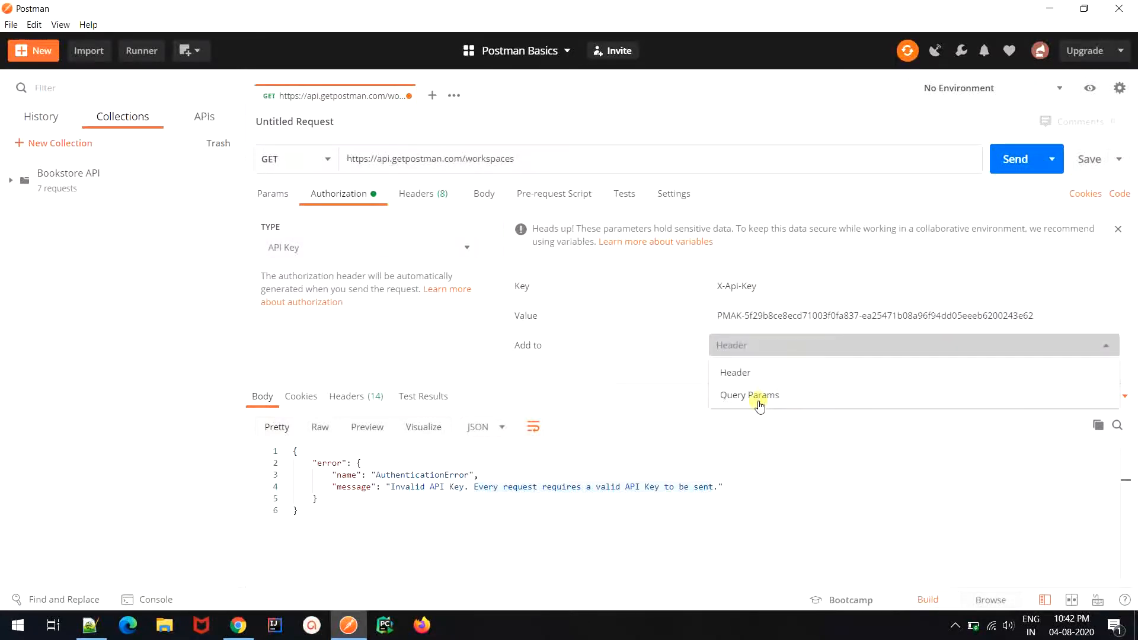
click(759, 401)
Step: Check the query parameter name in the Postman API documentation in Chrome and set the authorization key name in Postman to apikey
key(alt+Tab)
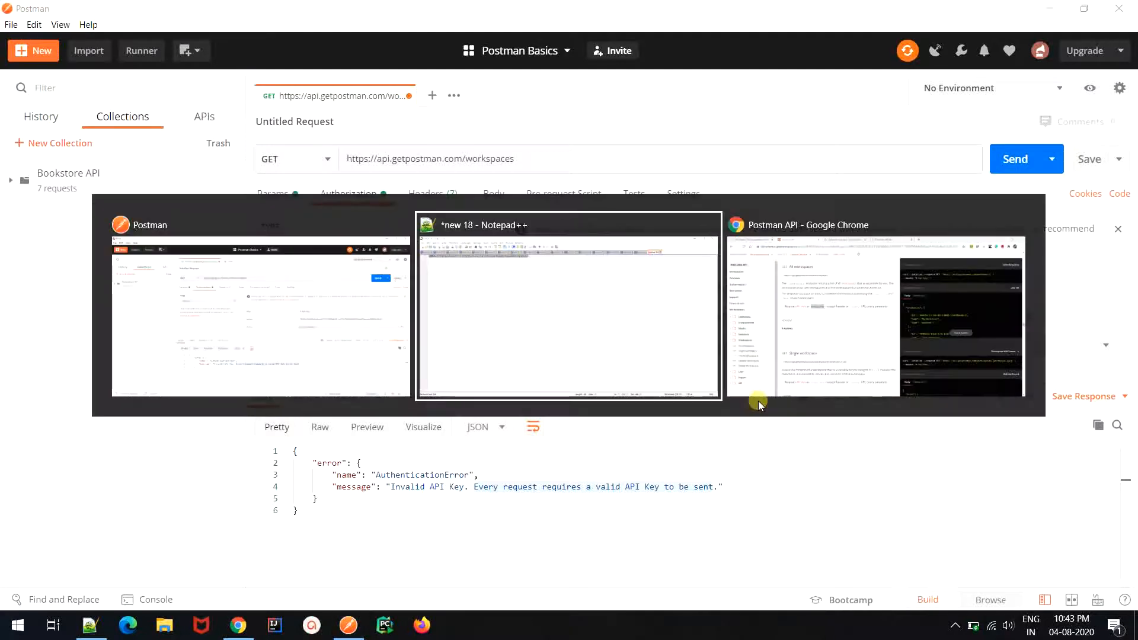
key(alt+Tab)
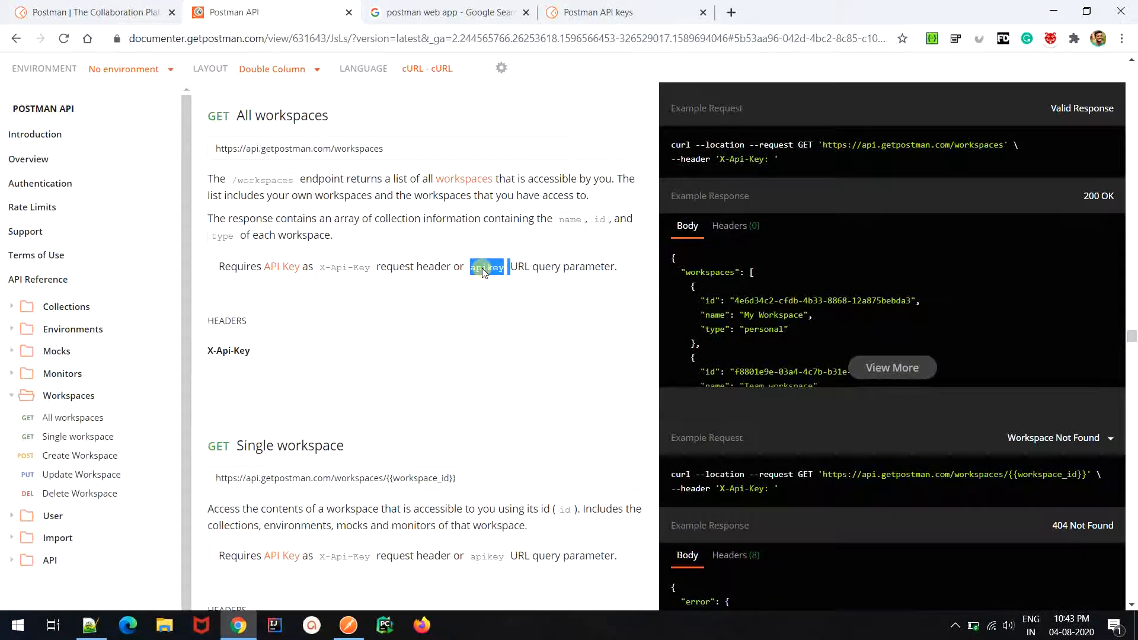
key(alt+Tab)
drag(765, 289, 695, 284)
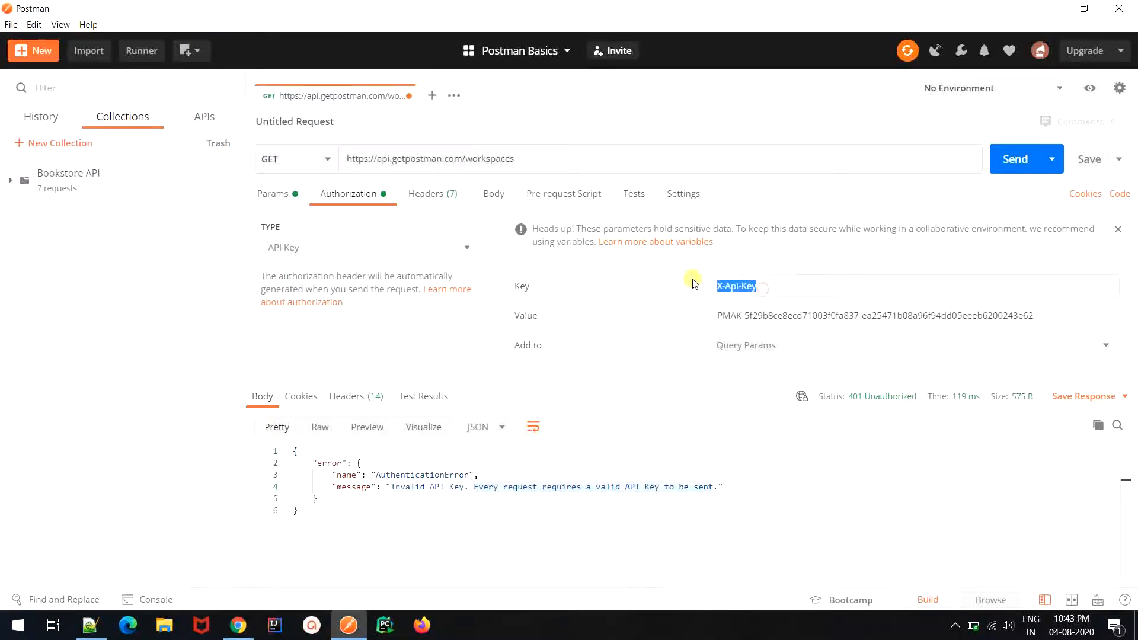
text(apikey)
Step: Check the request's headers and query parameters for the apikey entry and send the GET request
click(421, 198)
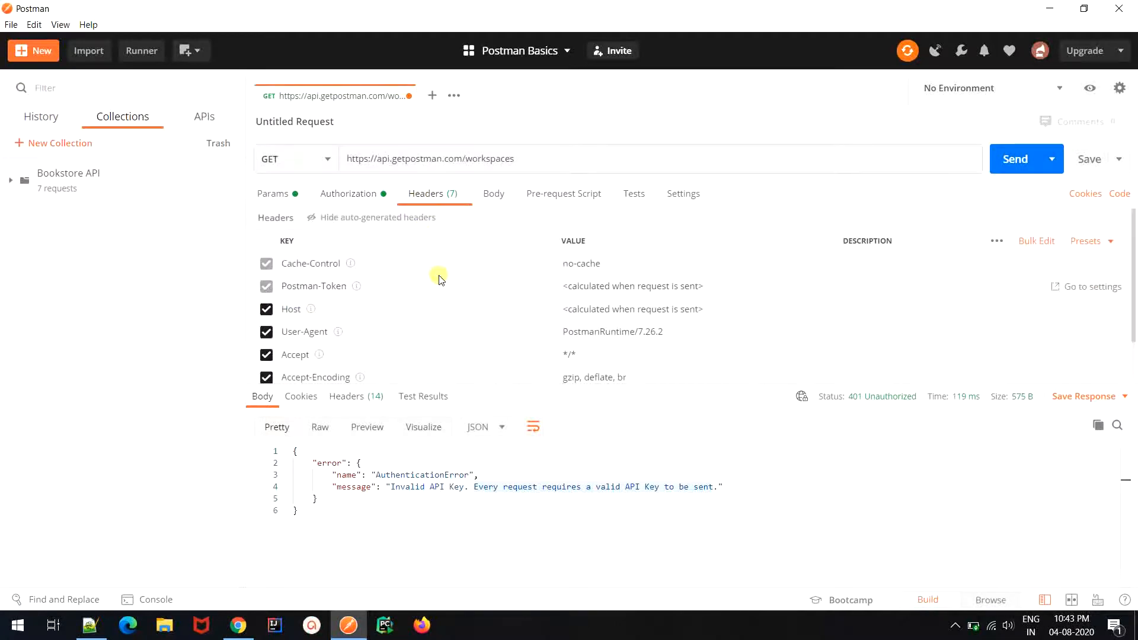
click(371, 195)
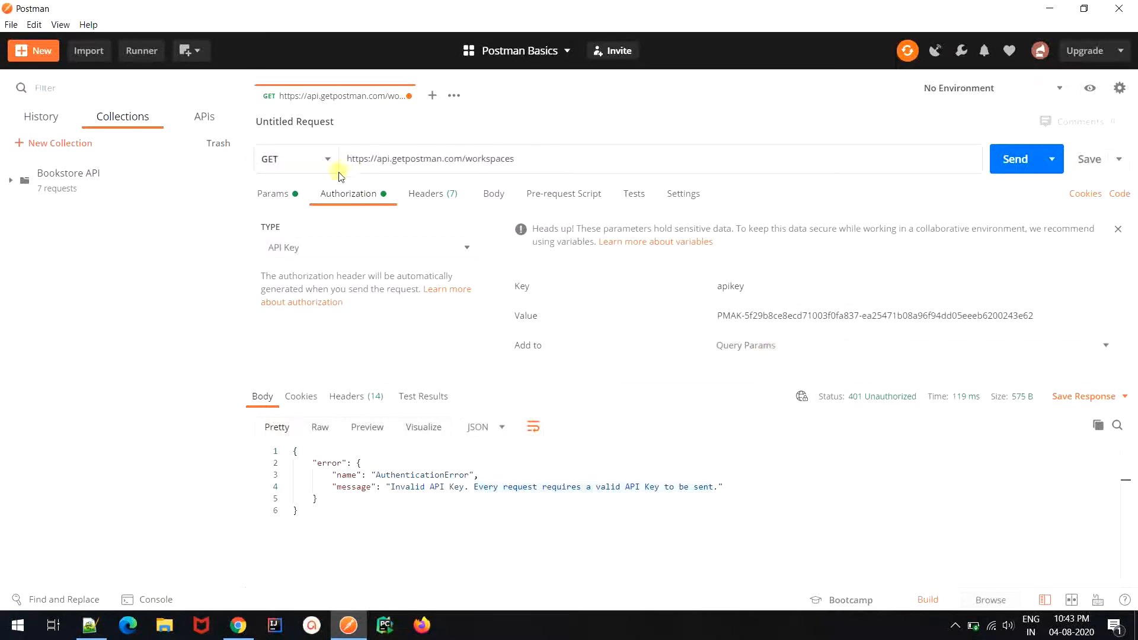
click(286, 193)
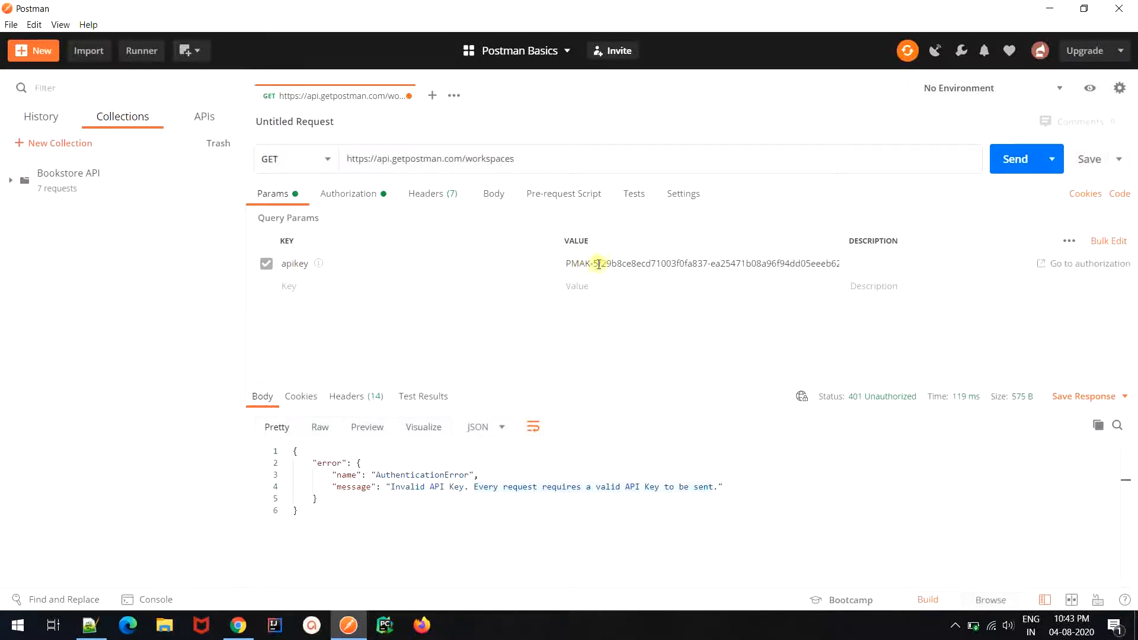
click(360, 194)
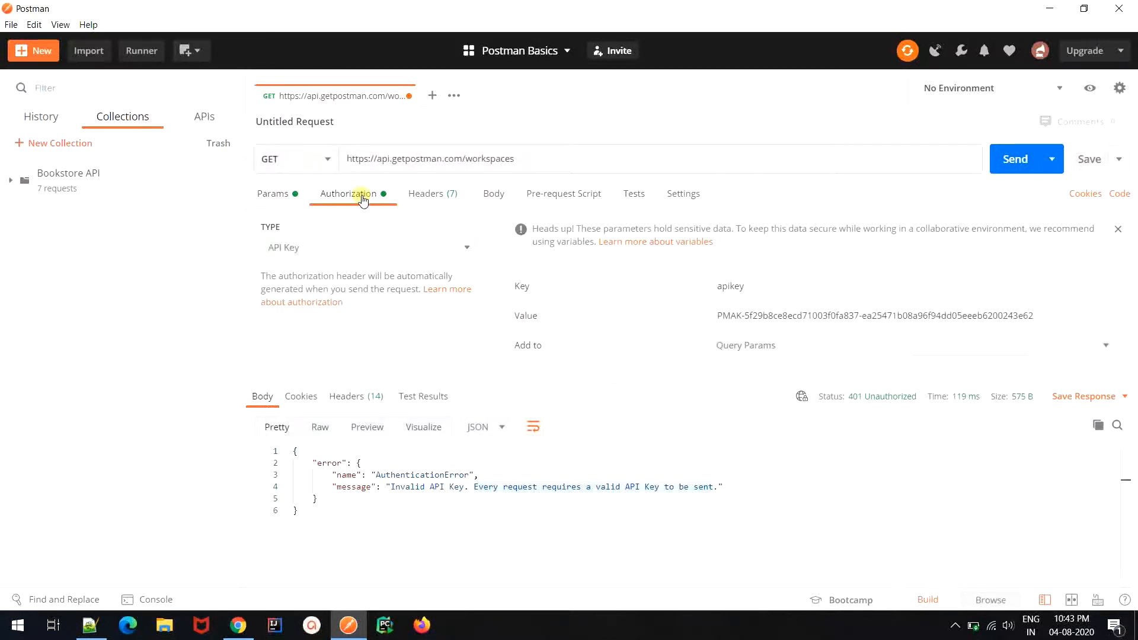
click(1010, 171)
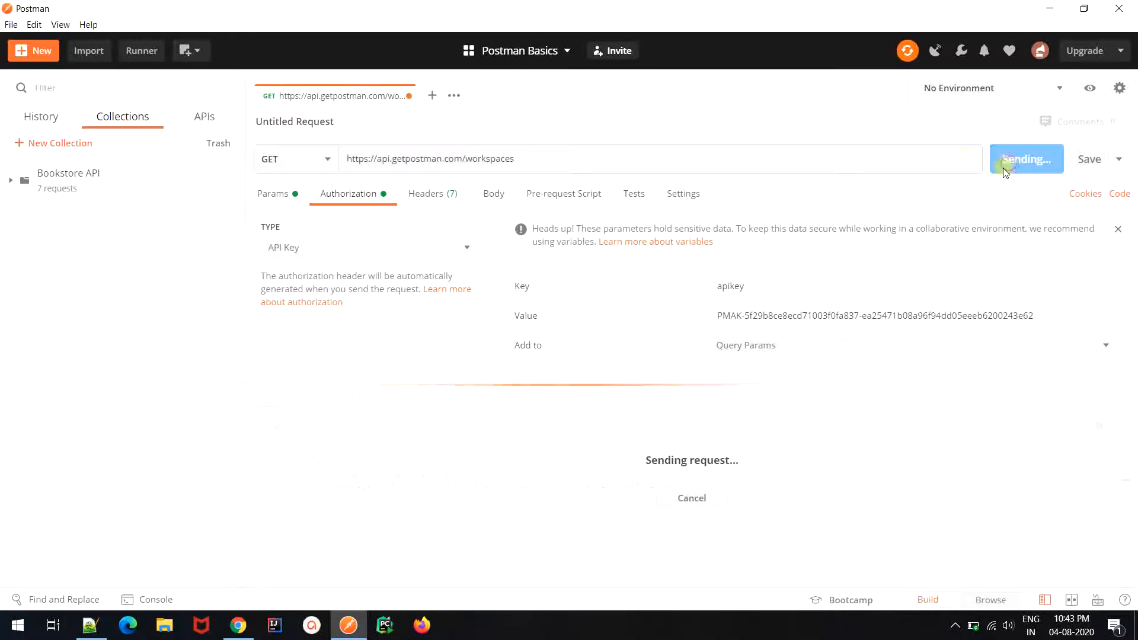
scroll(531, 527, down, 5)
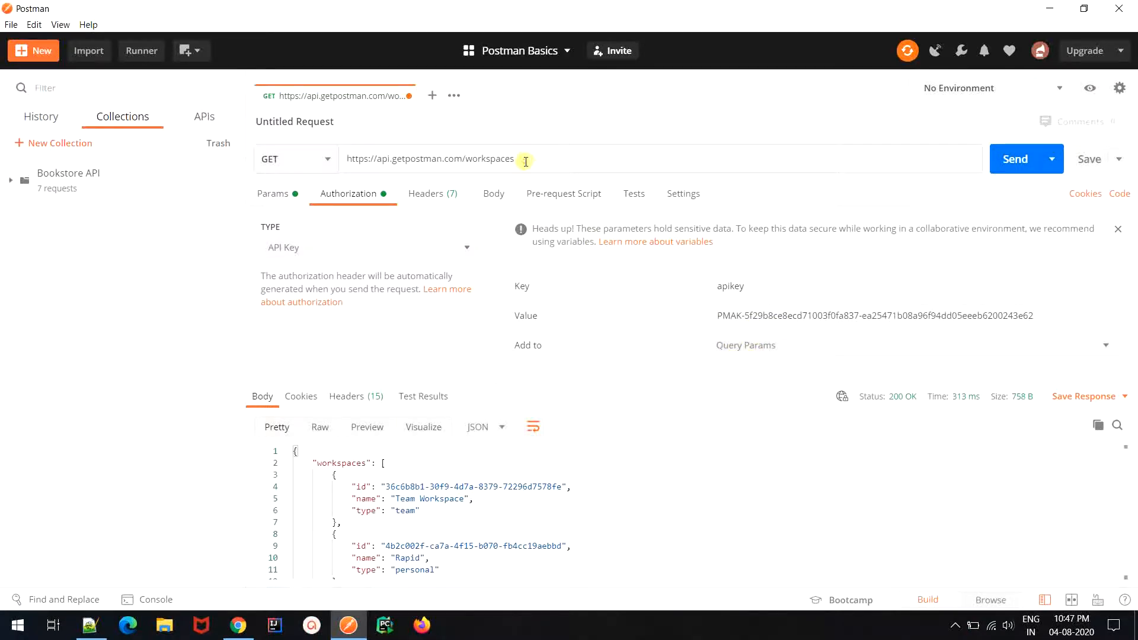
Step: Append the apikey query parameter with the API key as its value to the workspaces request URL
text(?)
double_click(731, 286)
key(ctrl+c)
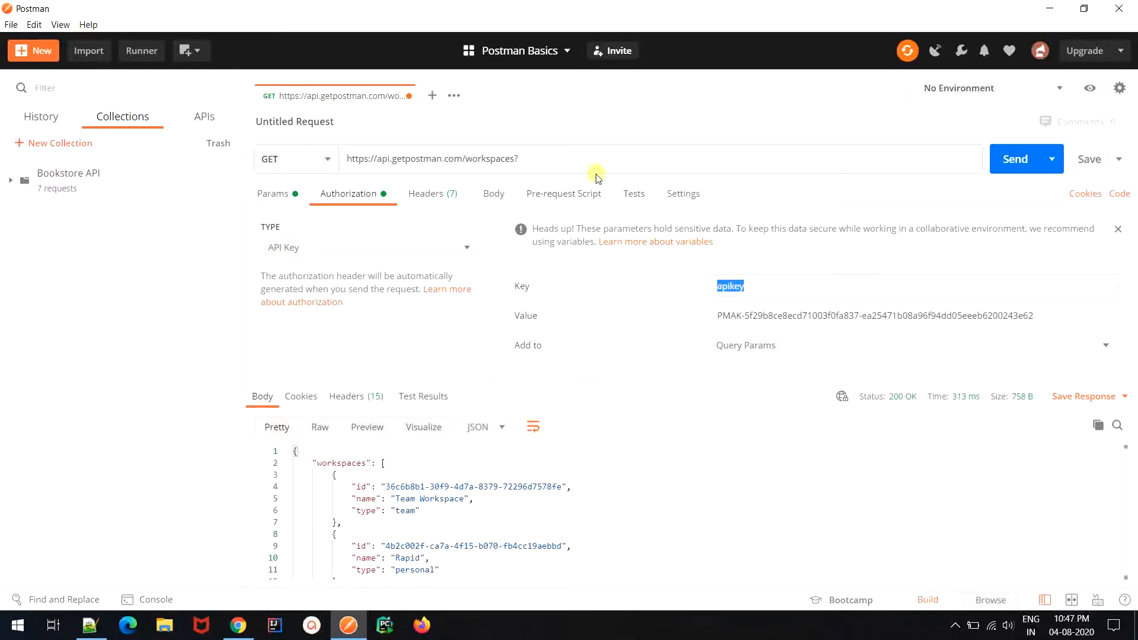
click(584, 157)
key(ctrl+v)
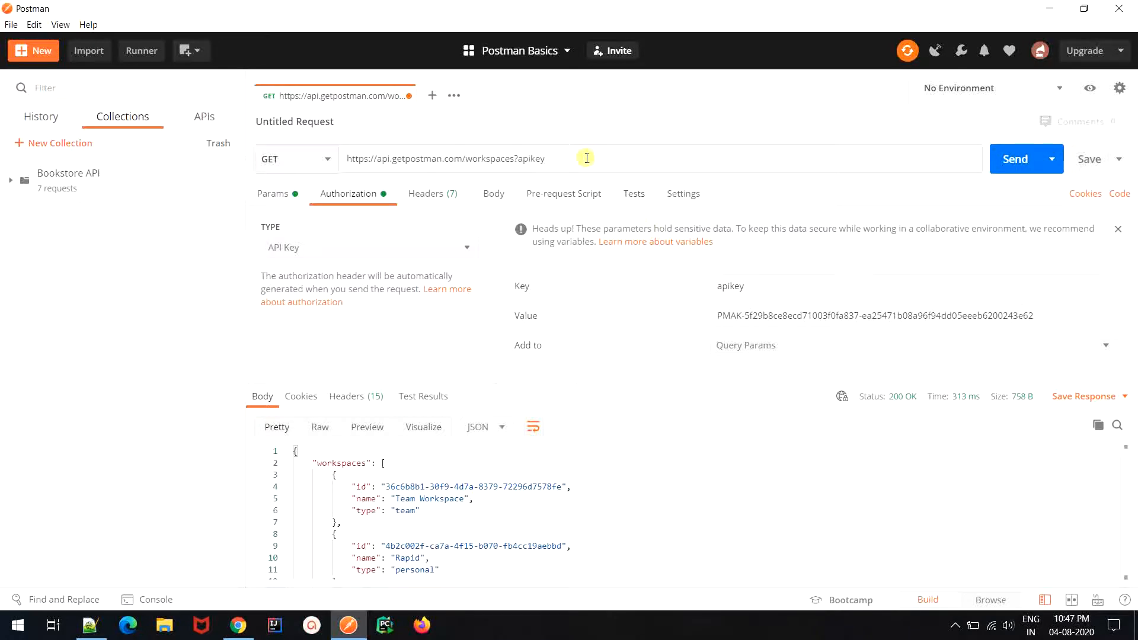
triple_click(725, 314)
click(629, 159)
key(ctrl+v)
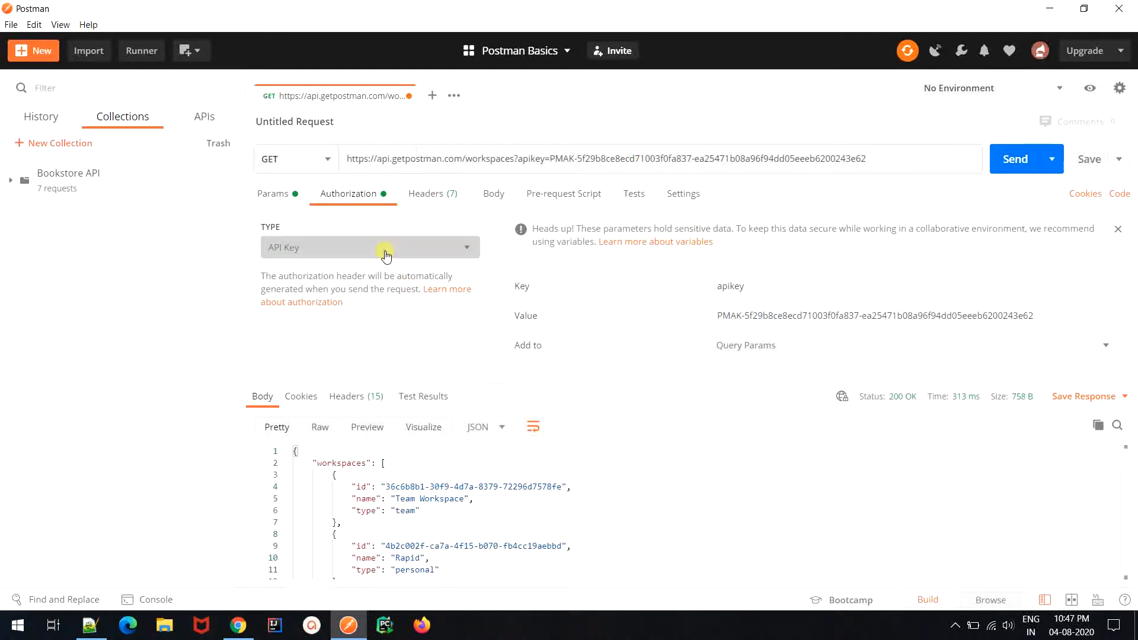
Step: Send the GET request with the API key in the URL and review the workspaces in the response body
click(386, 255)
click(344, 296)
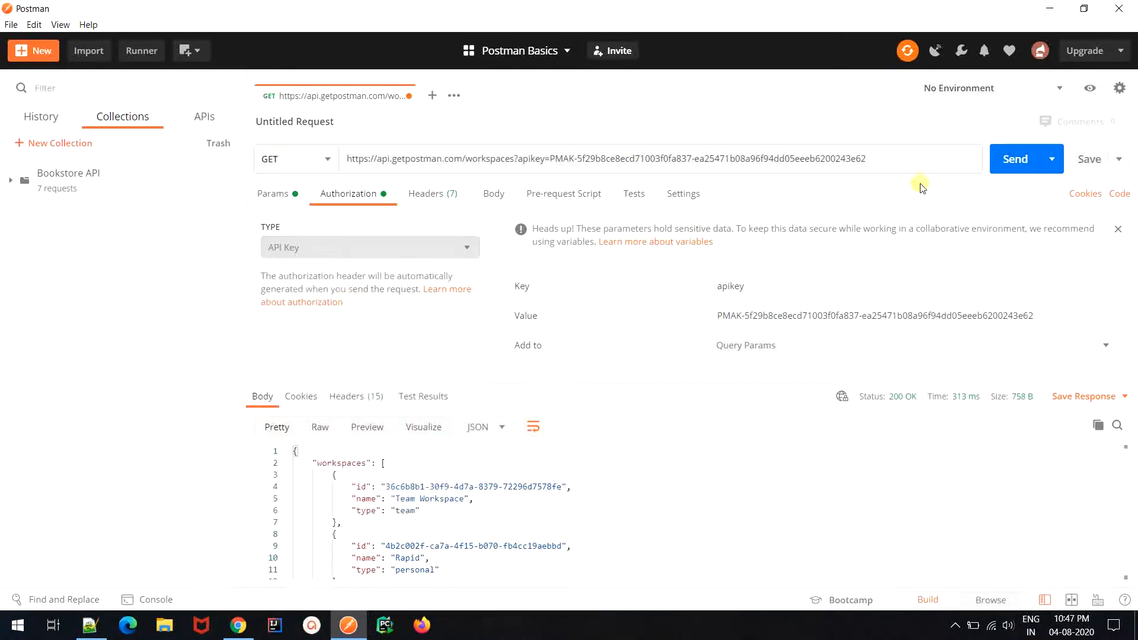
click(1018, 159)
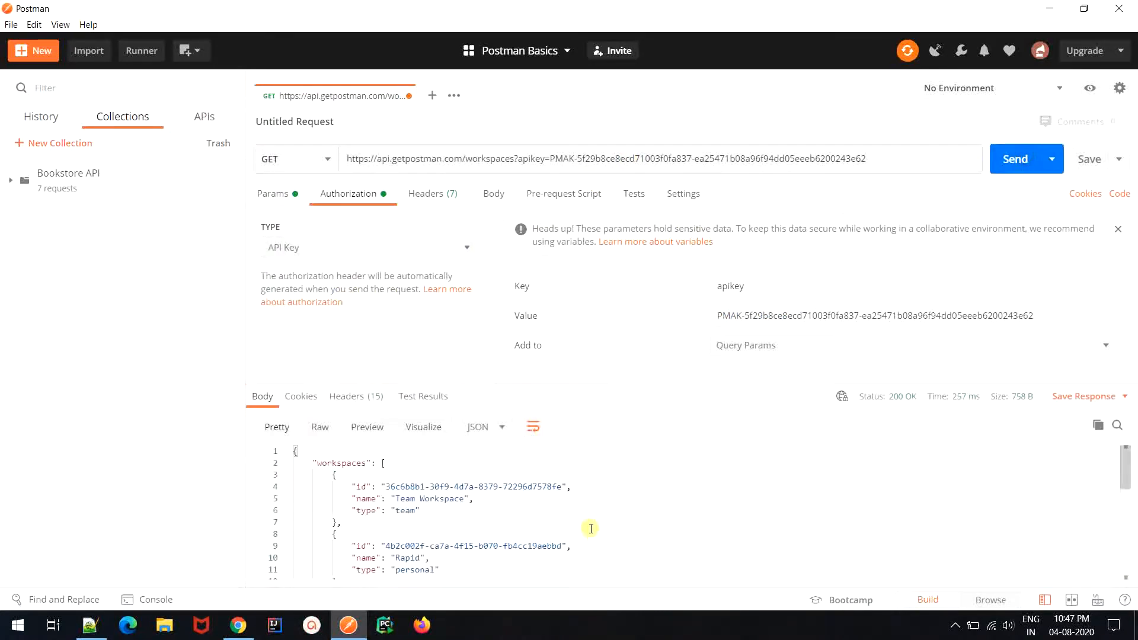
scroll(592, 528, down, 3)
scroll(592, 529, up, 3)
click(957, 626)
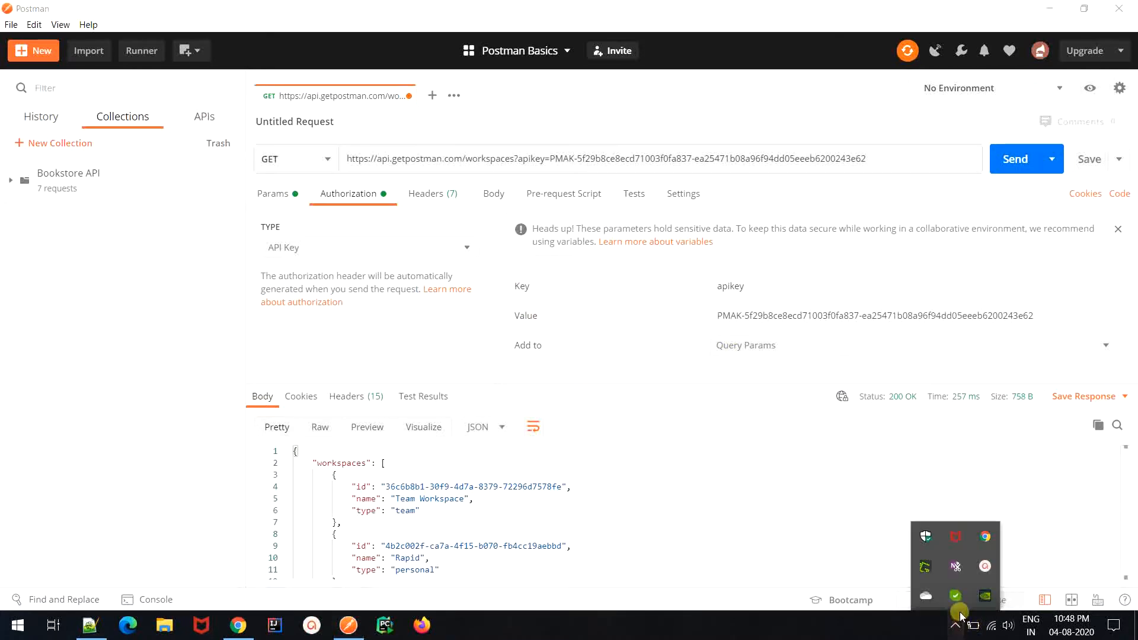